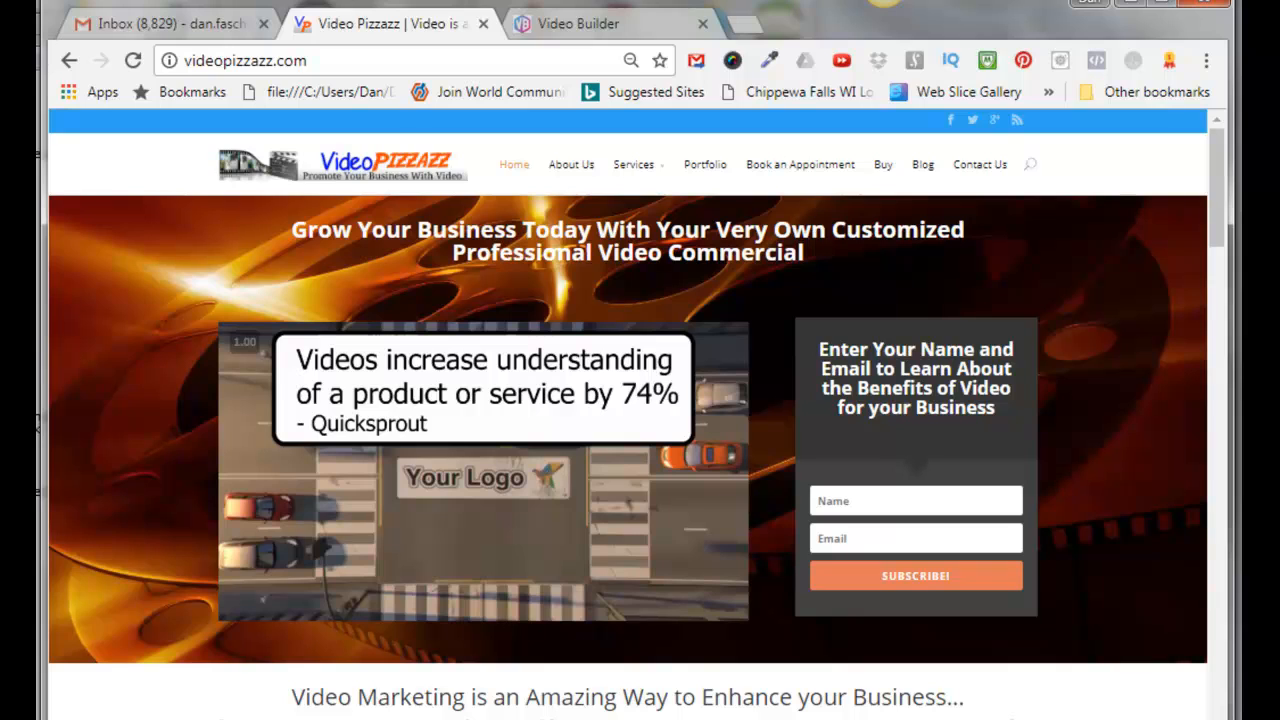
Switch to Video Builder and add a second track to the timeline.
{"action": "left_click", "coordinate": [580, 23]}
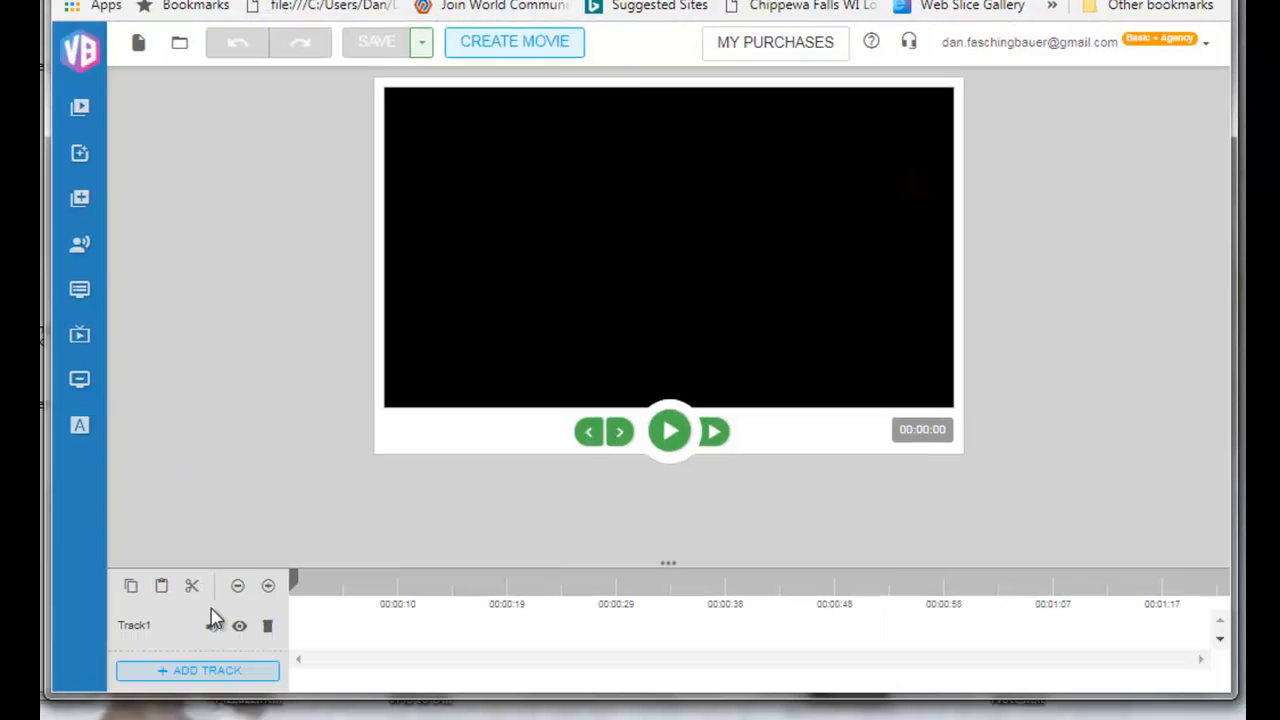
{"action": "left_click", "coordinate": [212, 670]}
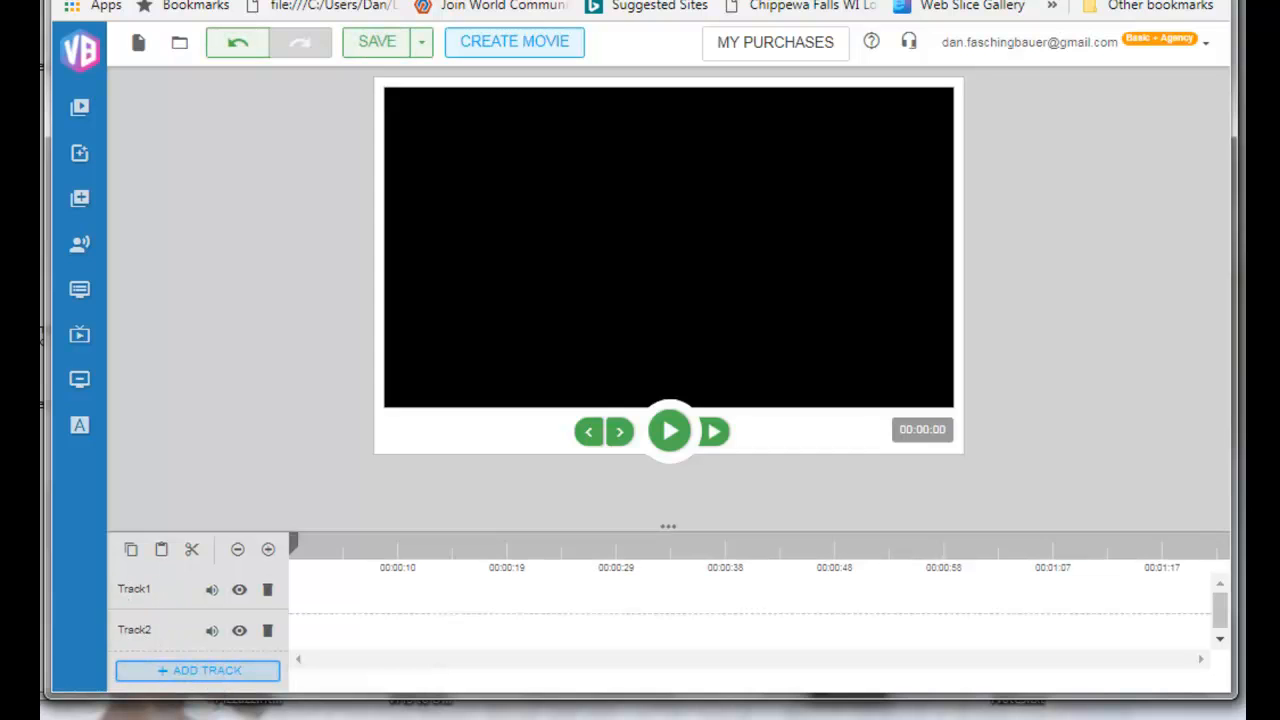
Browse the Business folder of the stock video library.
{"action": "left_click", "coordinate": [80, 112]}
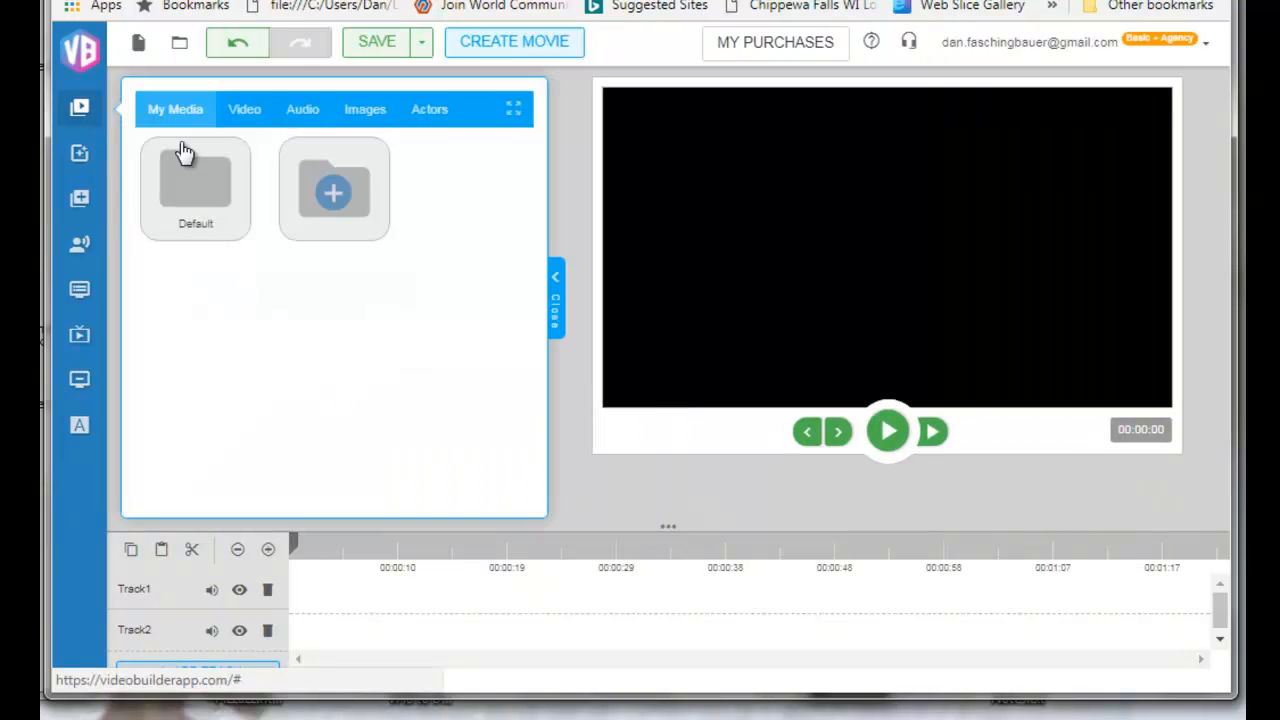
{"action": "left_click", "coordinate": [242, 114]}
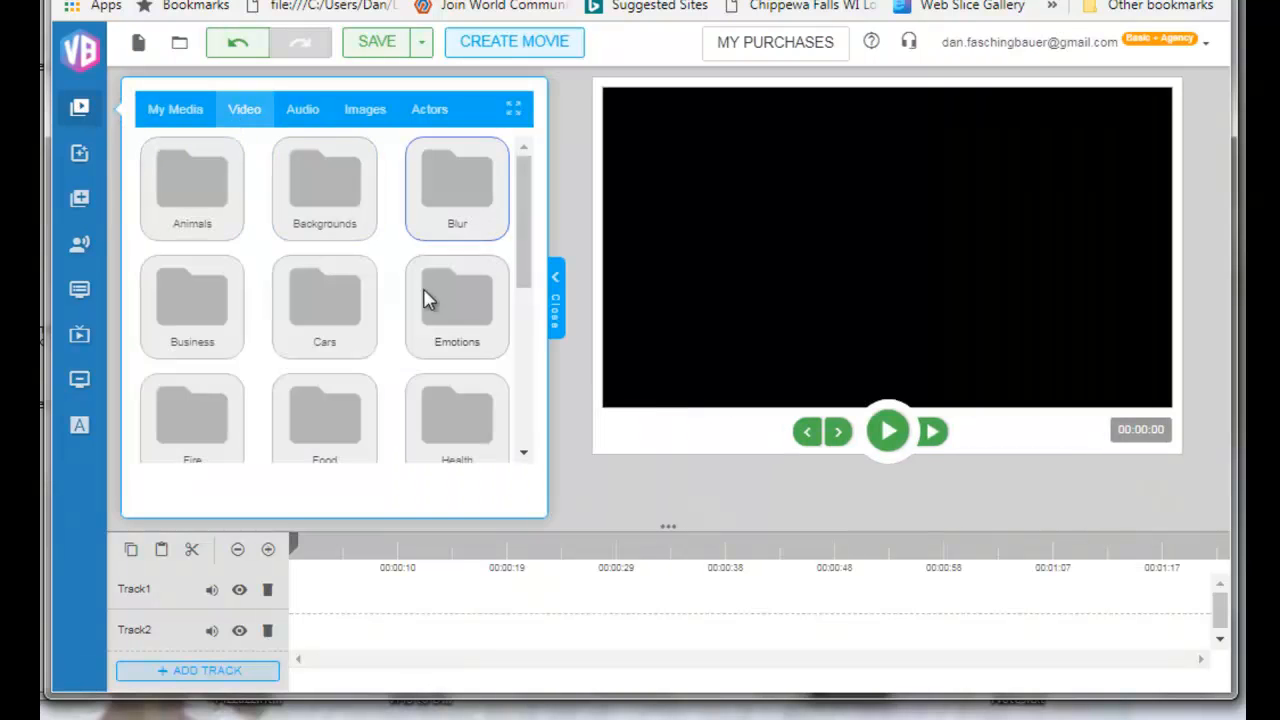
{"action": "left_click", "coordinate": [194, 330]}
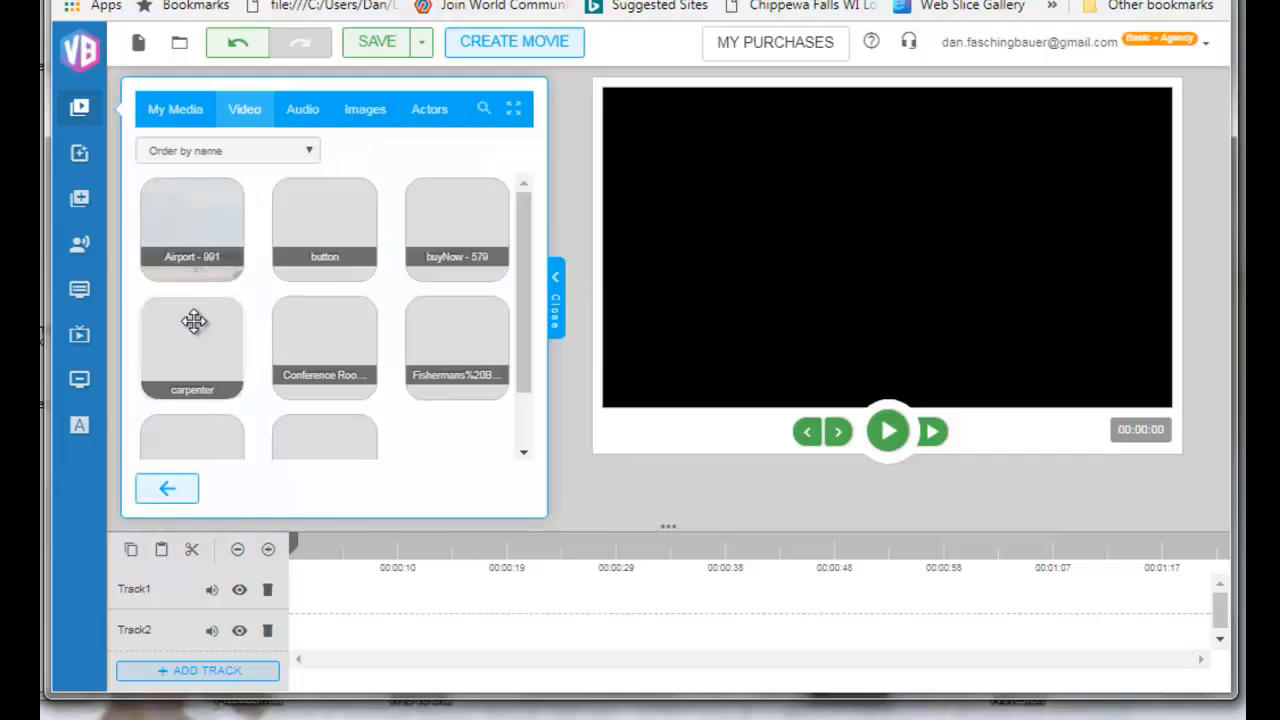
Create a category in My Media named with the user's first name followed by "Uploads".
{"action": "left_click", "coordinate": [170, 110]}
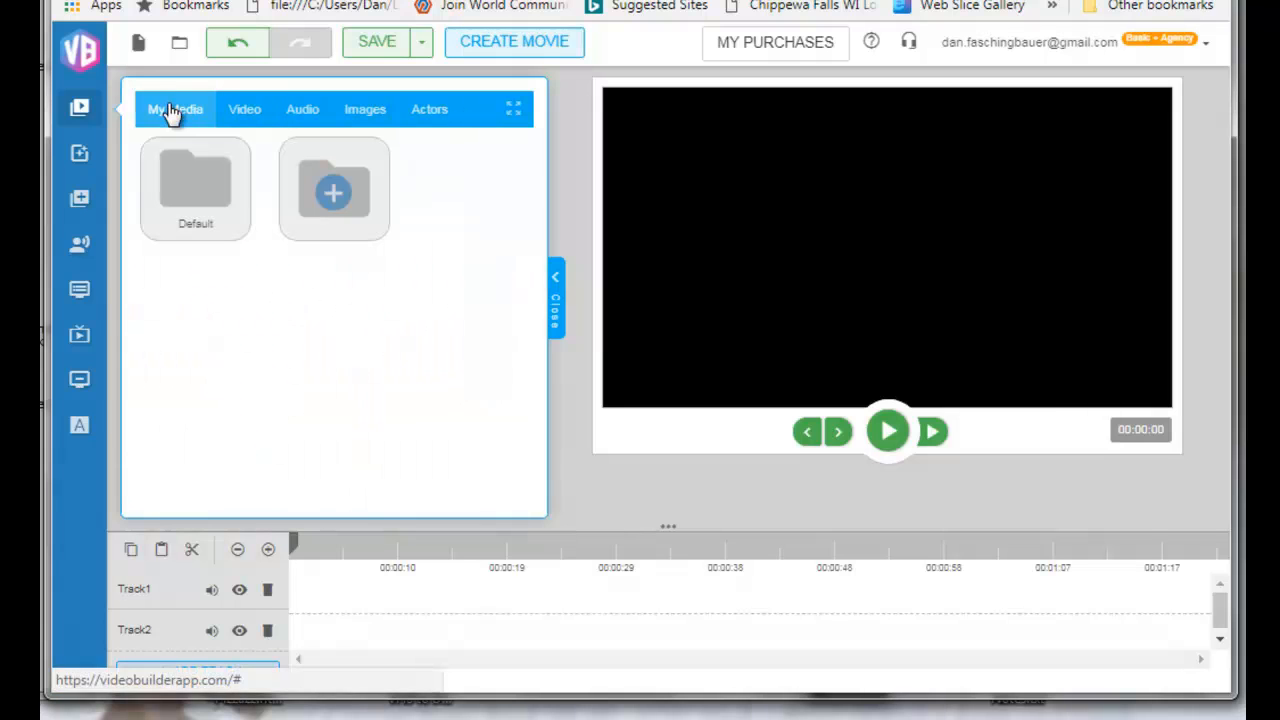
{"action": "left_click", "coordinate": [334, 194]}
{"action": "left_click", "coordinate": [435, 372]}
{"action": "type", "text": "Dan "}
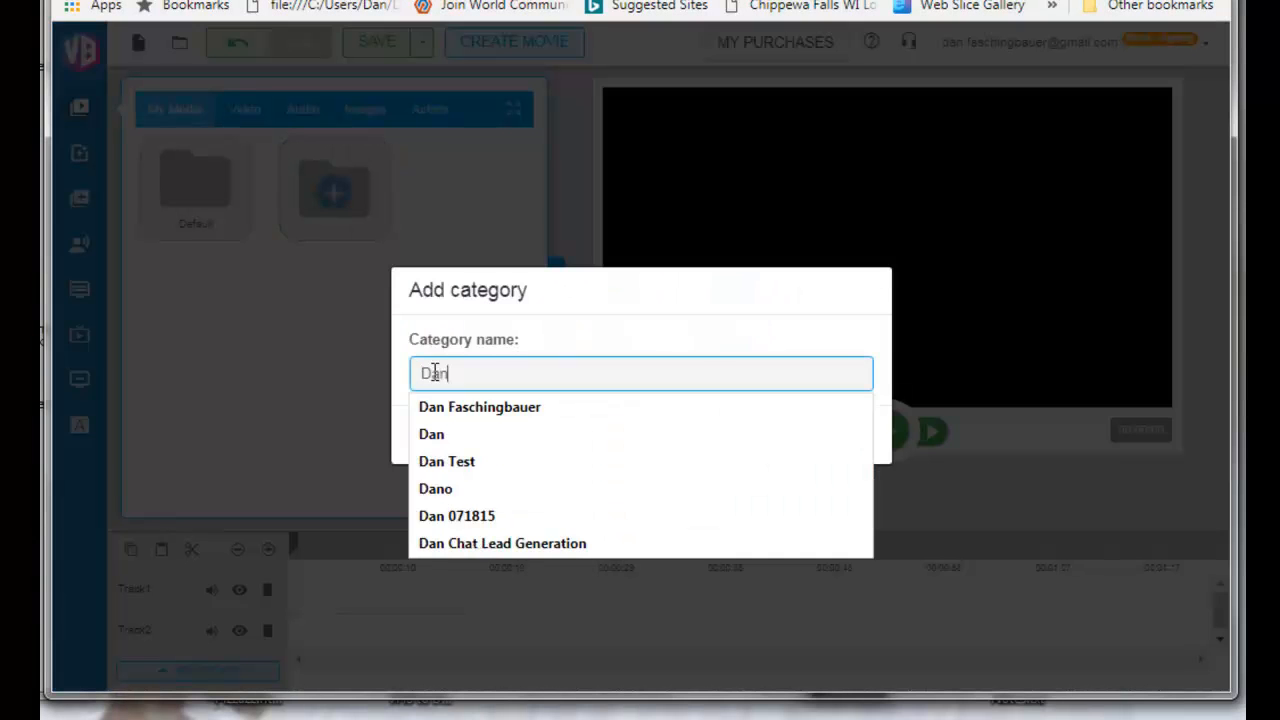
{"action": "type", "text": "Uploads"}
{"action": "left_click", "coordinate": [752, 435]}
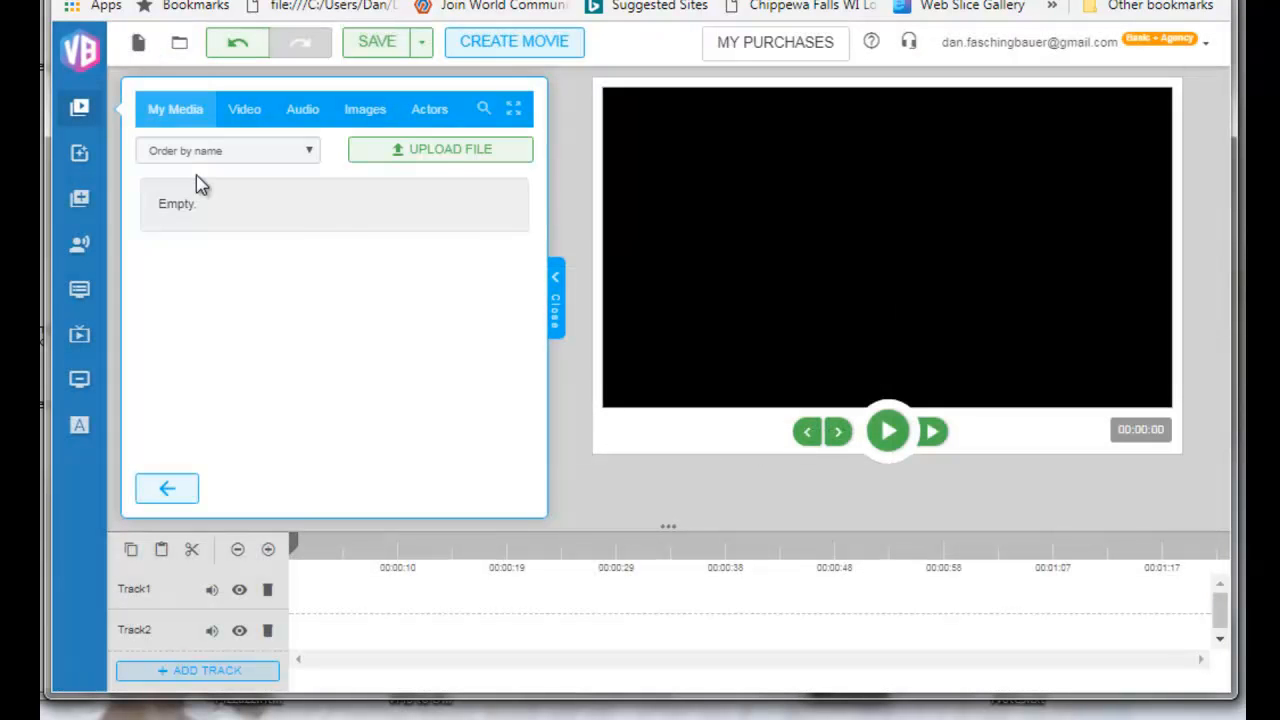
Upload Kitchen Cabinets.mp4 and toddwaterfallhb.mp4 from the Videos library into the new media category.
{"action": "left_click", "coordinate": [432, 156]}
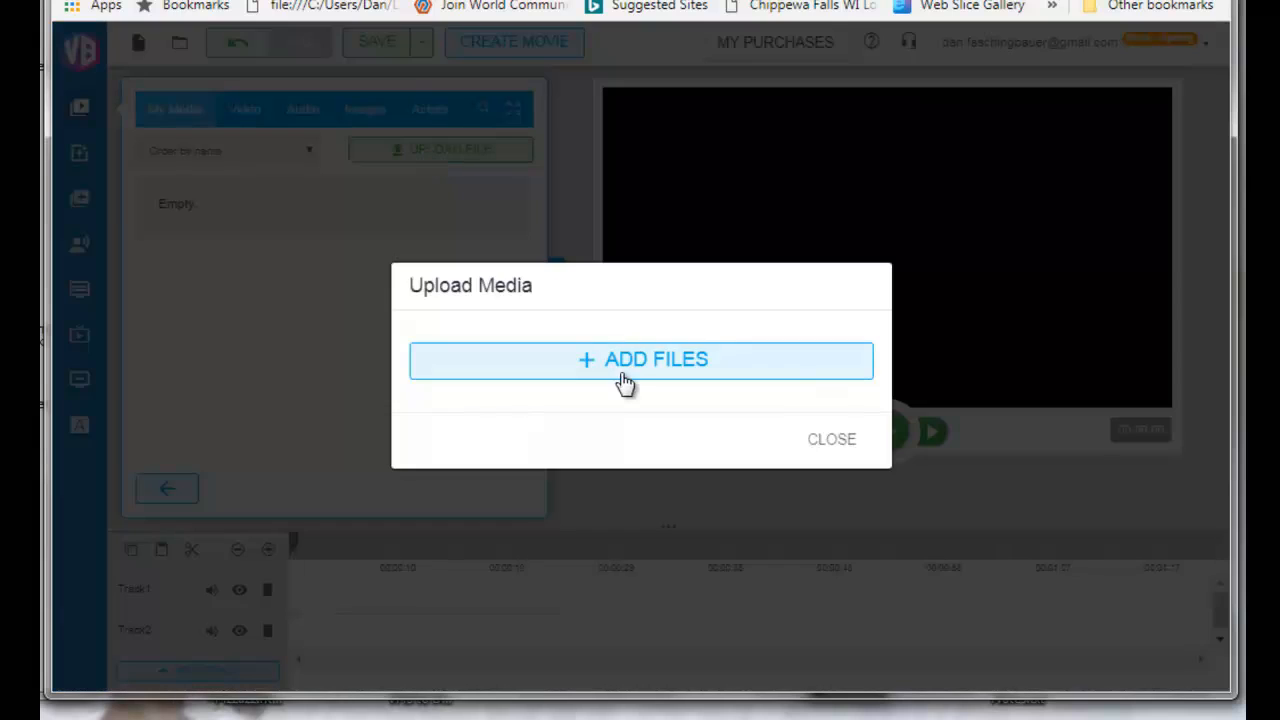
{"action": "left_click", "coordinate": [628, 361]}
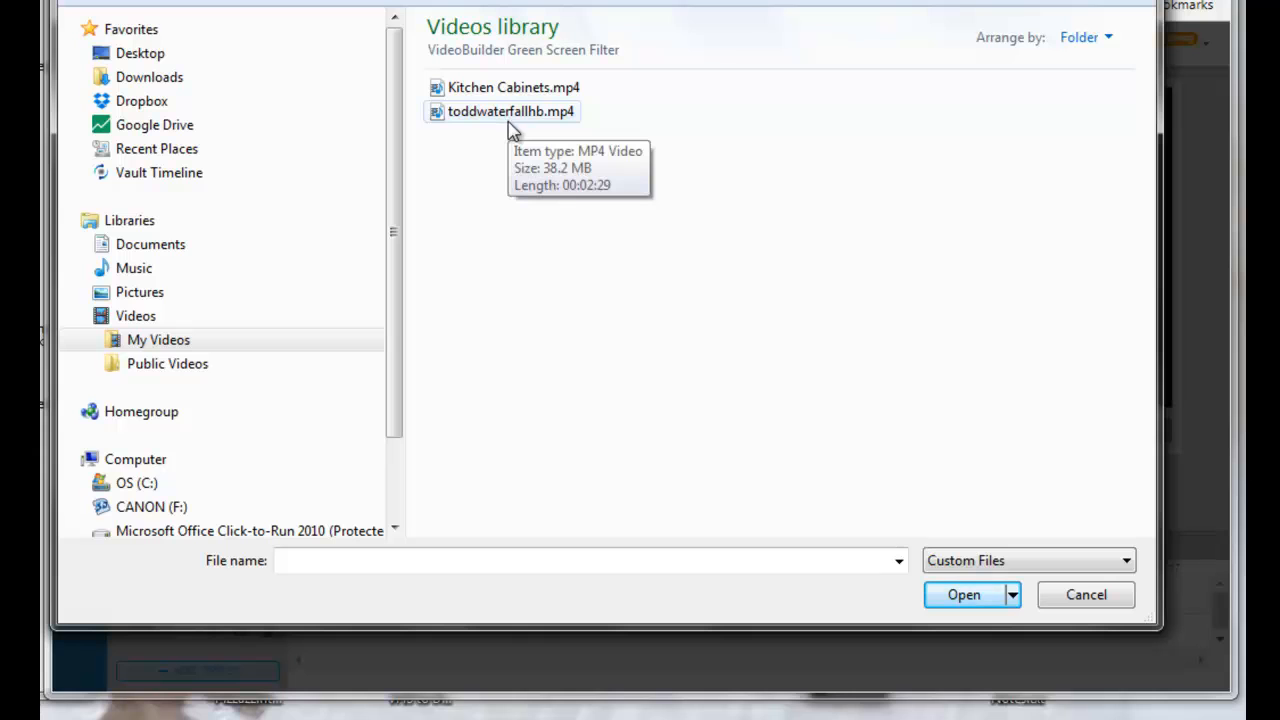
{"action": "left_click", "coordinate": [505, 90]}
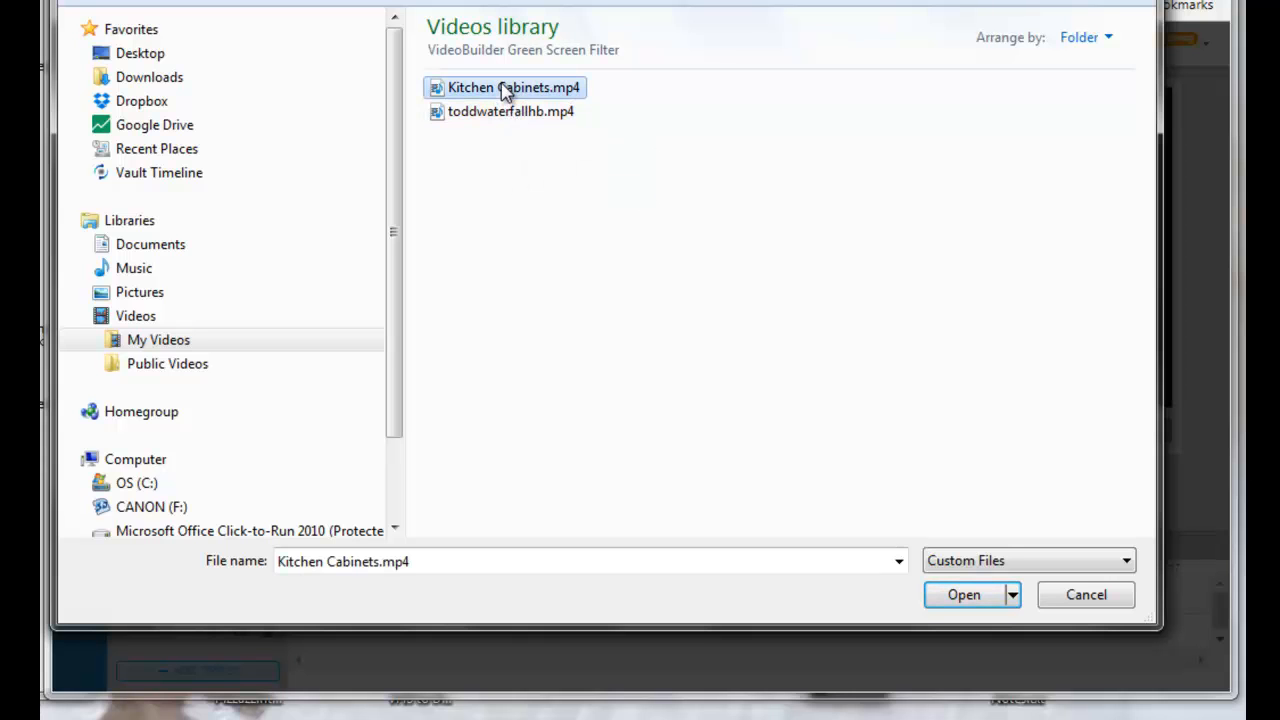
{"action": "left_click", "coordinate": [510, 111], "text": "ctrl"}
{"action": "left_click", "coordinate": [968, 597]}
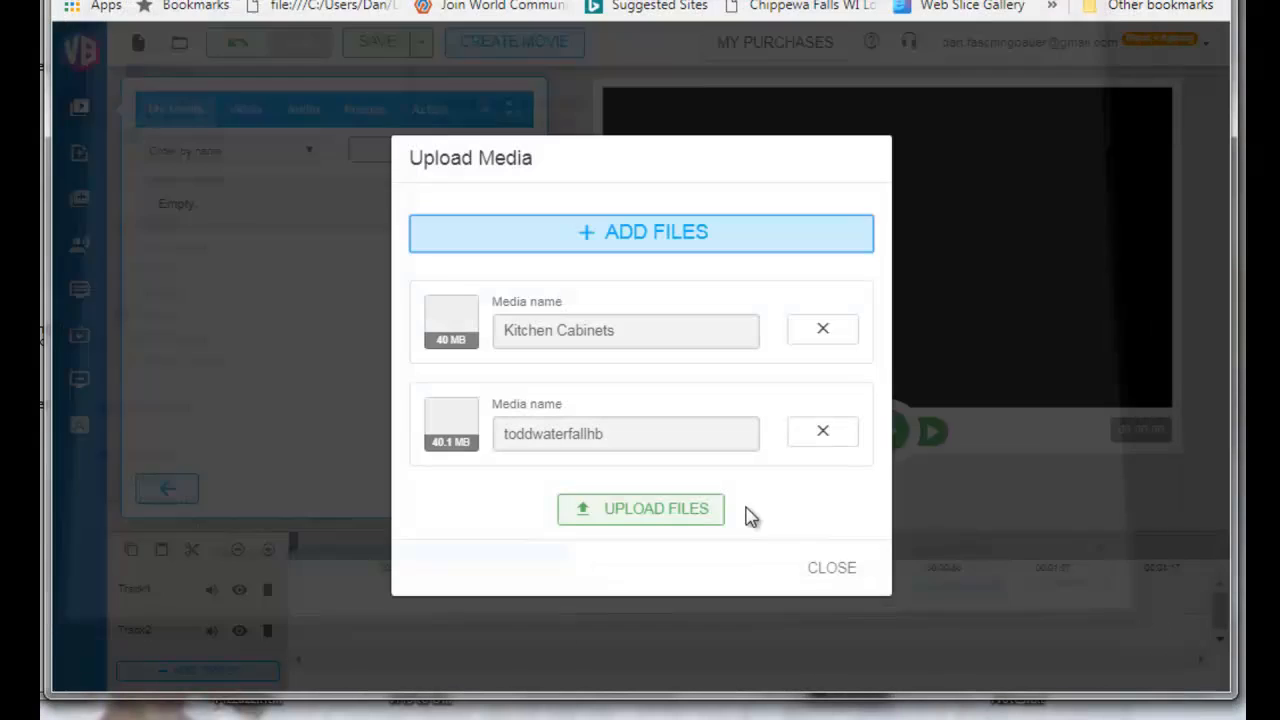
{"action": "left_click", "coordinate": [638, 512]}
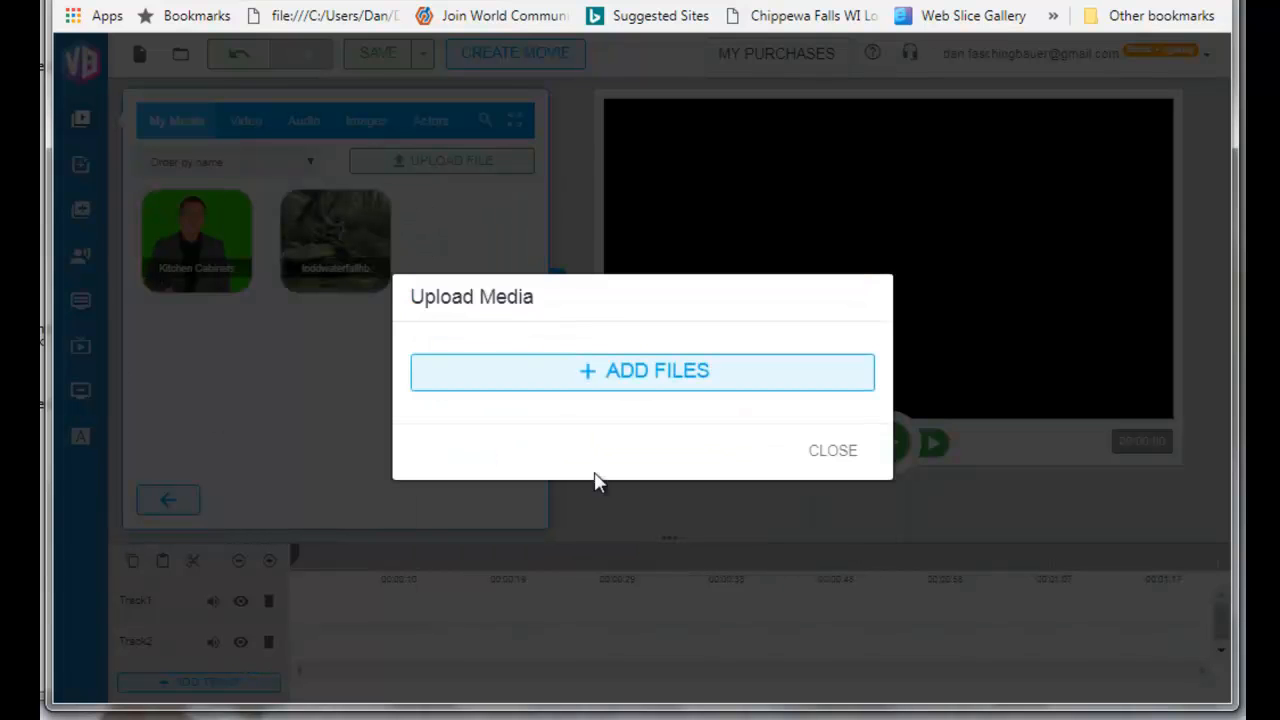
{"action": "left_click", "coordinate": [838, 456]}
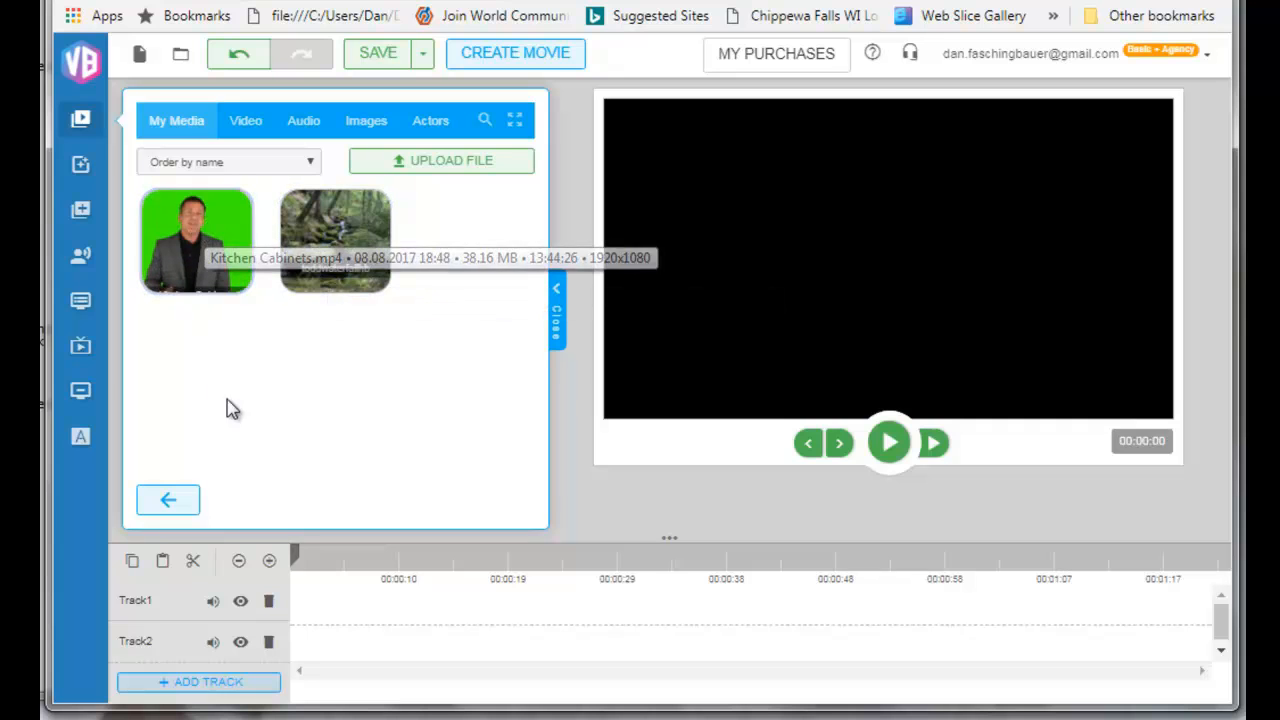
Look through the Food and Drink stock images and the green screen actor videos.
{"action": "left_click", "coordinate": [372, 128]}
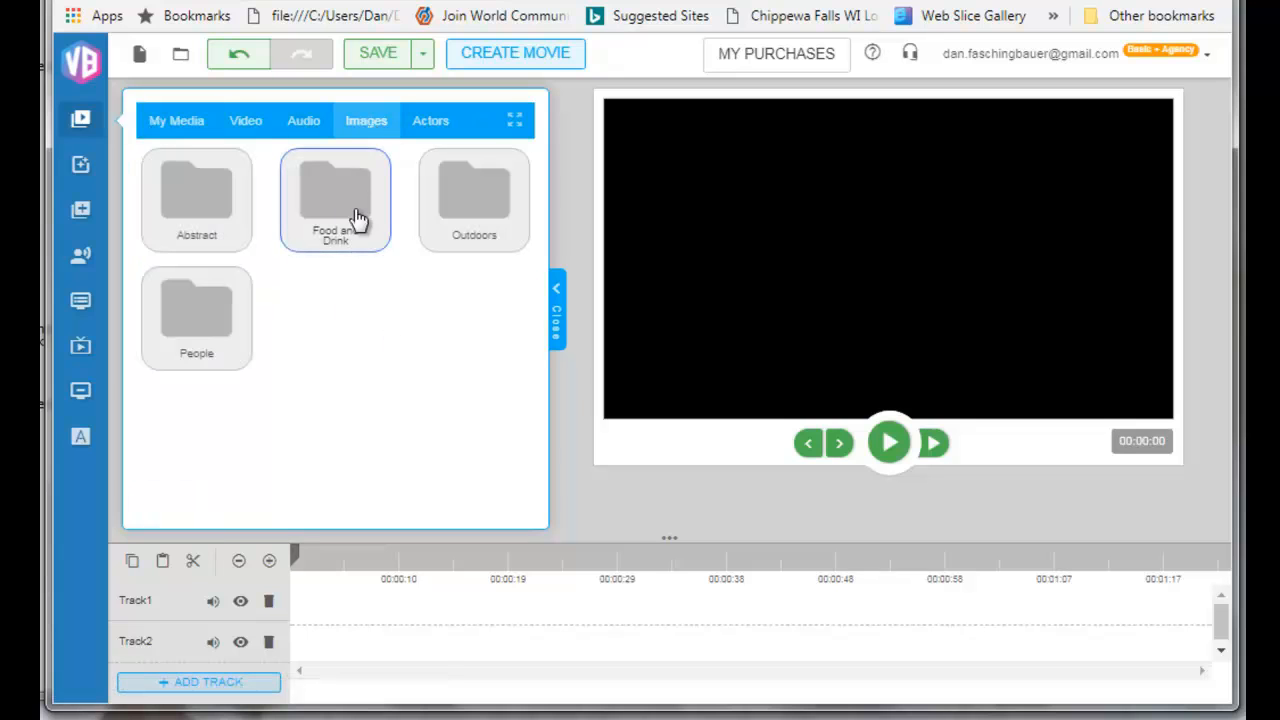
{"action": "left_click", "coordinate": [358, 219]}
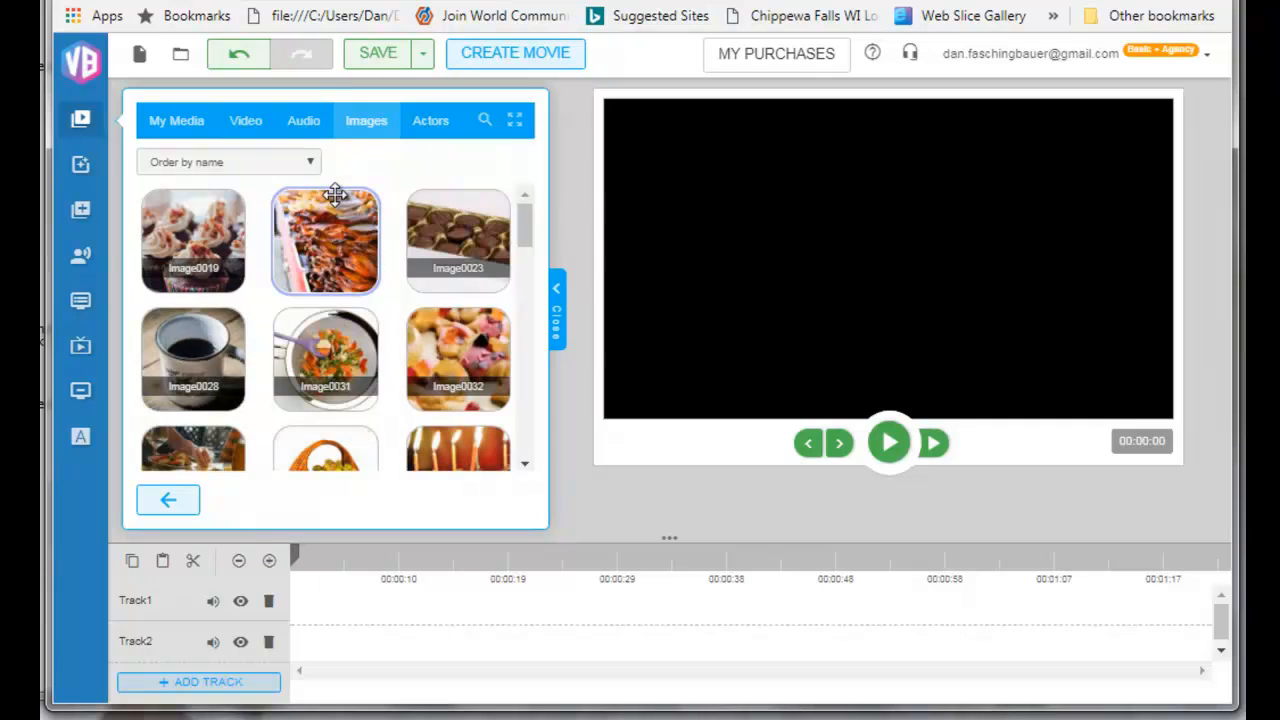
{"action": "left_click", "coordinate": [430, 121]}
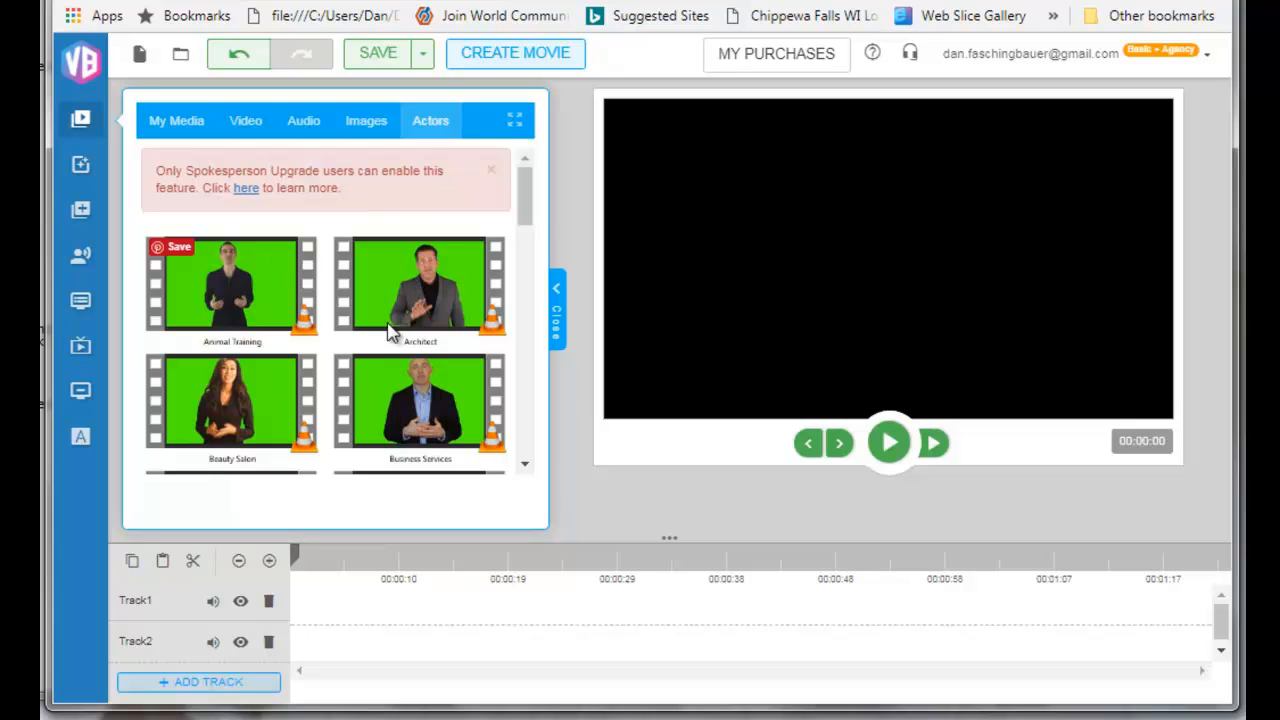
{"action": "mouse_move", "coordinate": [522, 239]}
{"action": "left_mouse_down"}
{"action": "mouse_move", "coordinate": [522, 503]}
{"action": "mouse_move", "coordinate": [543, 332]}
{"action": "mouse_move", "coordinate": [521, 184]}
{"action": "left_mouse_up"}
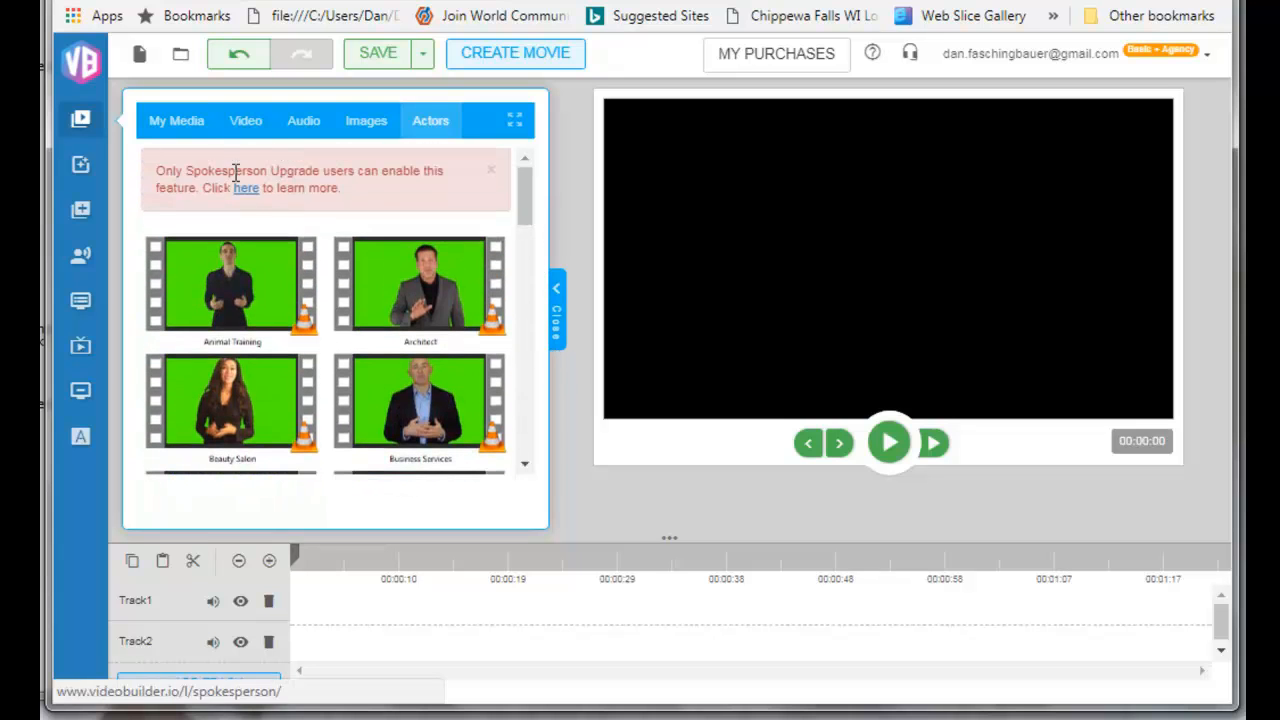
Place toddwaterfallhb on Track2 and Kitchen Cabinets on Track1, and trim the waterfall clip to end with the Kitchen Cabinets clip.
{"action": "left_click", "coordinate": [174, 122]}
{"action": "double_click", "coordinate": [194, 201]}
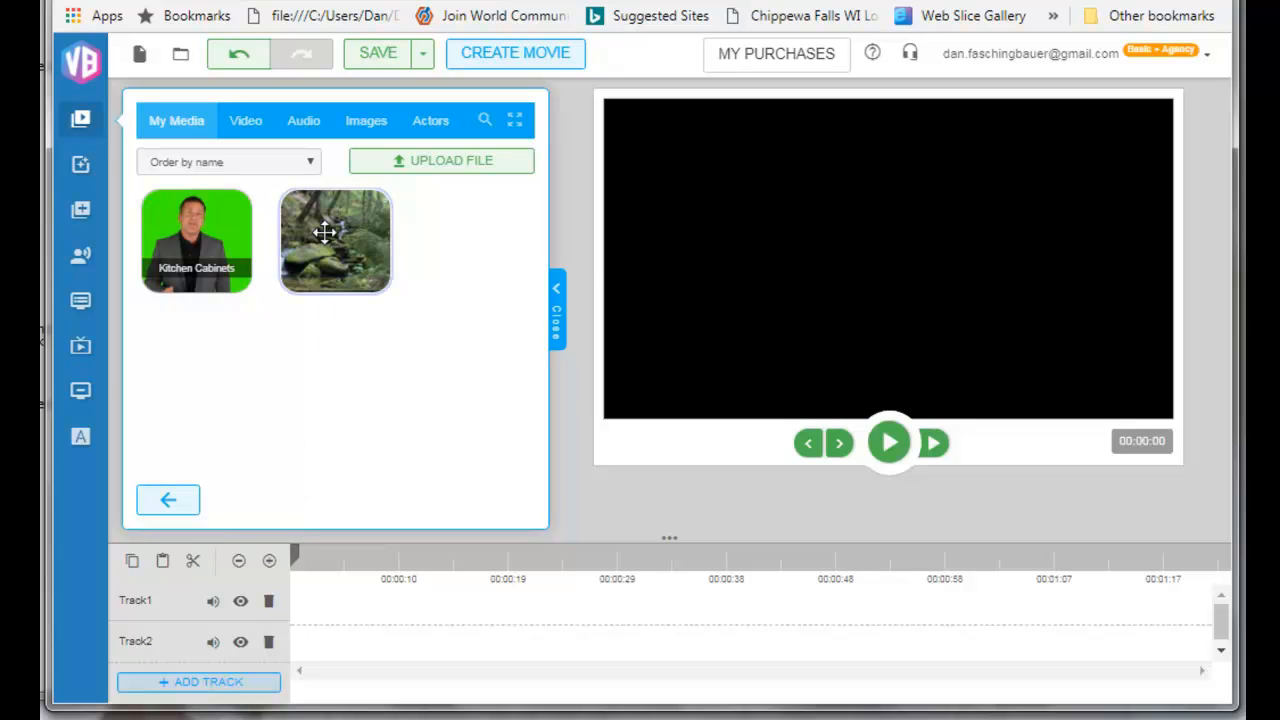
{"action": "left_click_drag", "start_coordinate": [328, 234], "coordinate": [336, 648]}
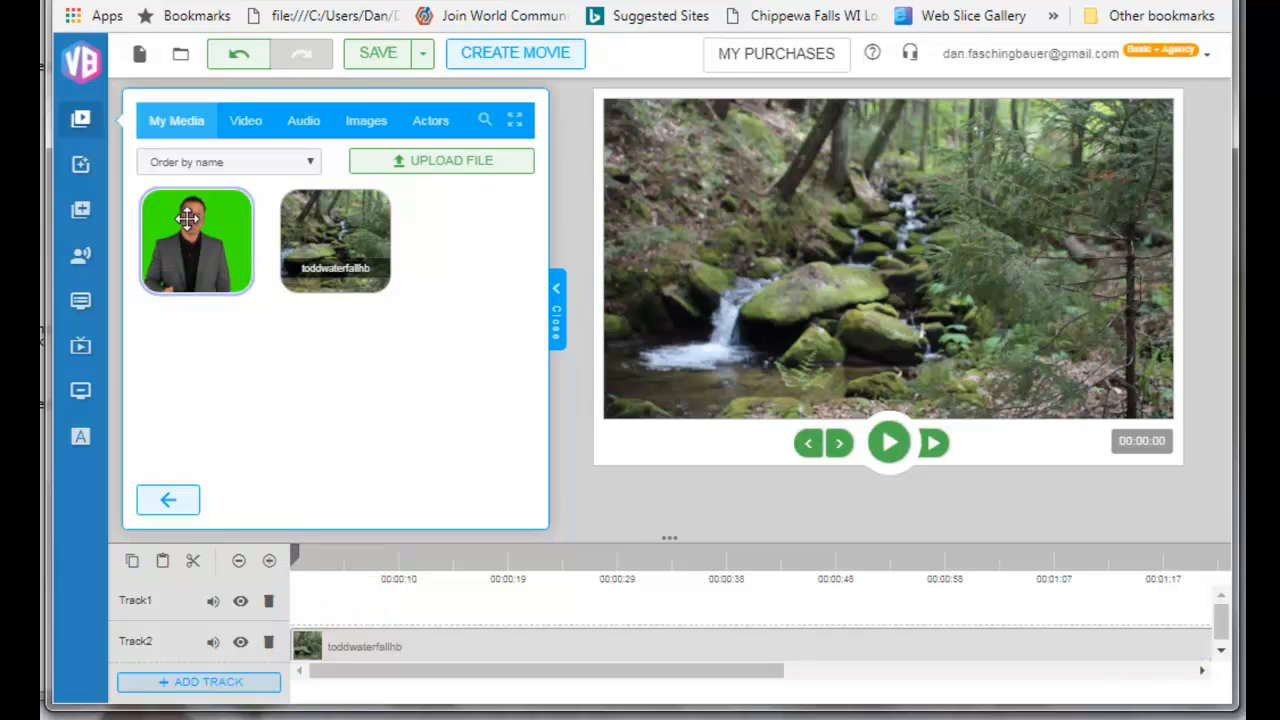
{"action": "mouse_move", "coordinate": [182, 212]}
{"action": "left_mouse_down"}
{"action": "mouse_move", "coordinate": [340, 612]}
{"action": "mouse_move", "coordinate": [342, 600]}
{"action": "left_mouse_up"}
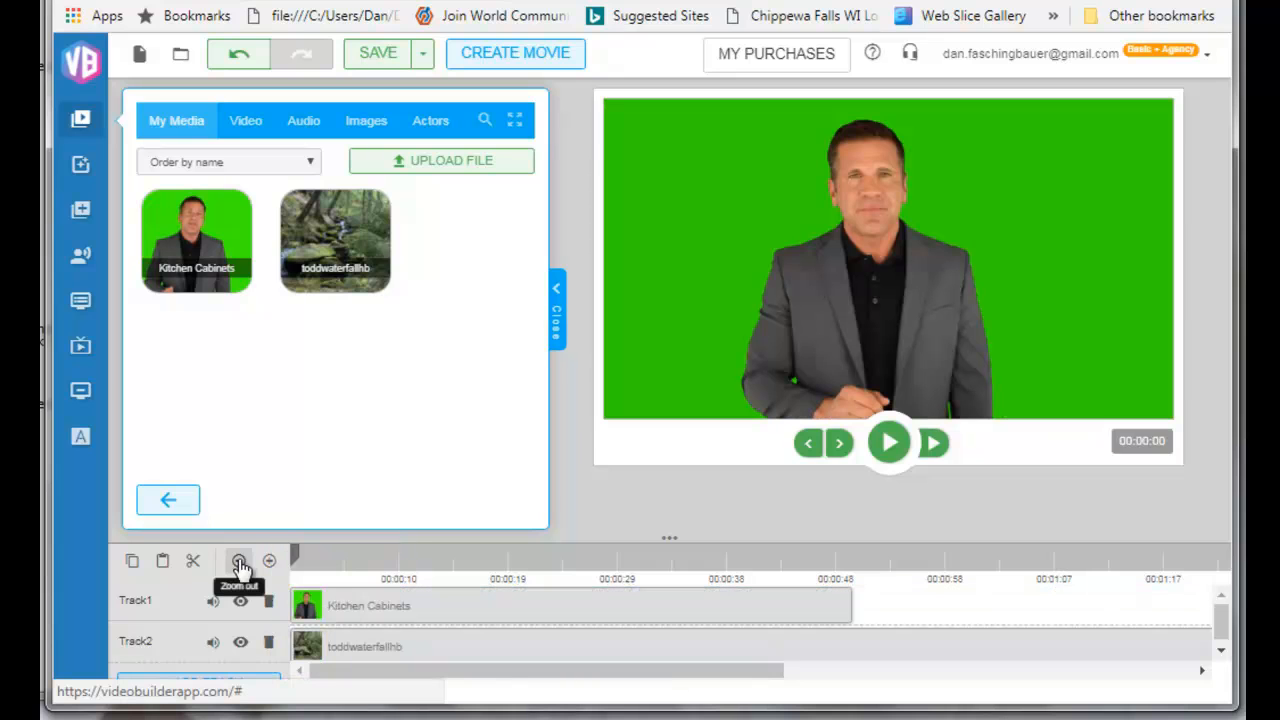
{"action": "left_click", "coordinate": [239, 561]}
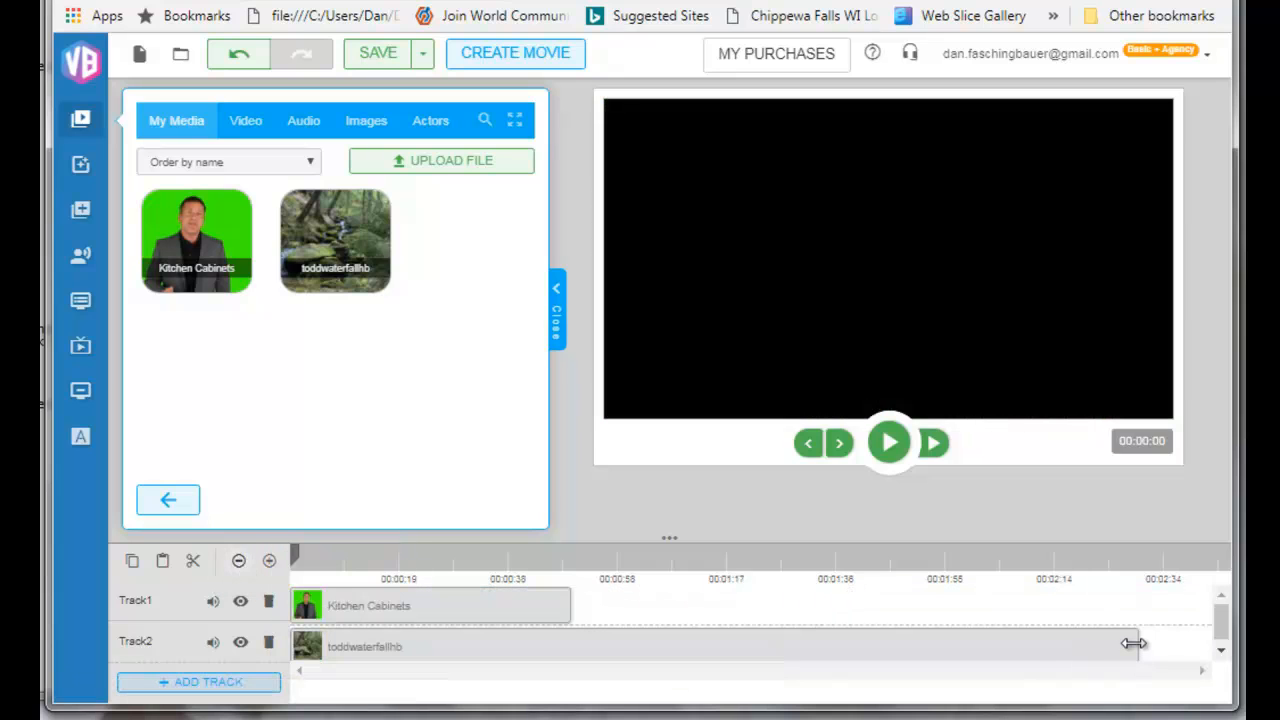
{"action": "left_click_drag", "start_coordinate": [1137, 643], "coordinate": [572, 638]}
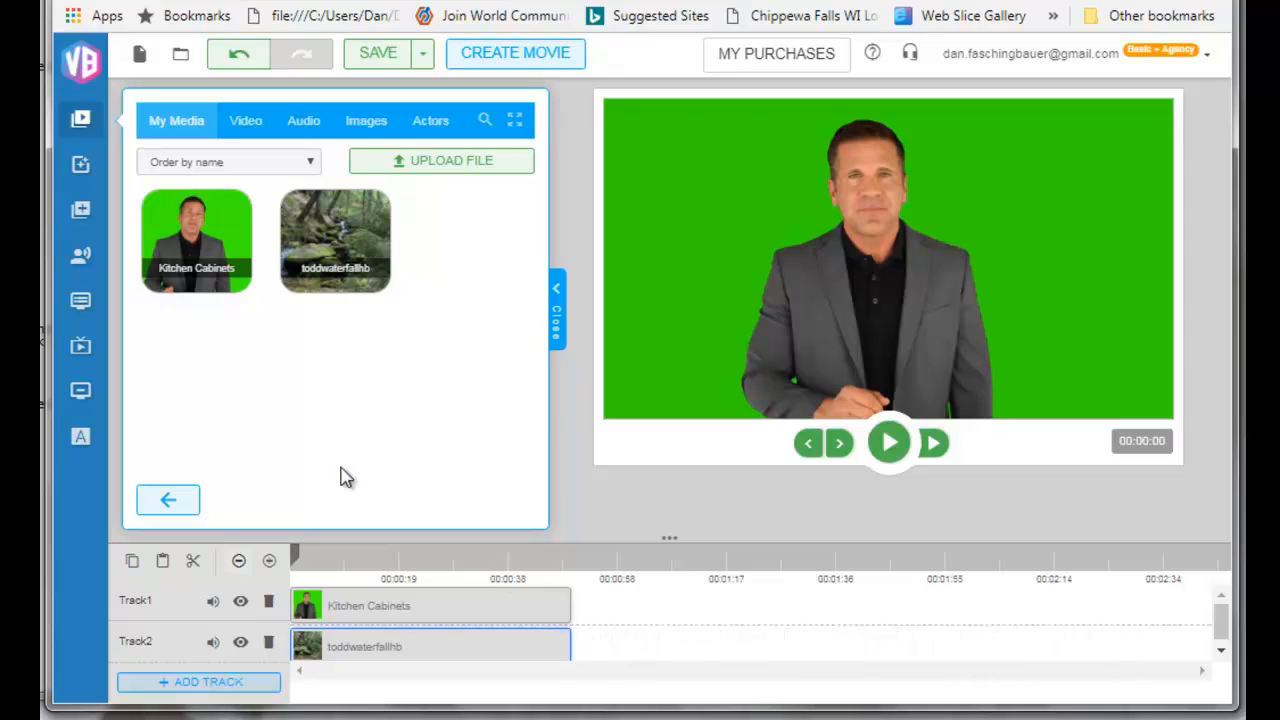
Apply the Green Screen filter to the Kitchen Cabinets clip and pick its green backdrop as the background color.
{"action": "left_click", "coordinate": [81, 168]}
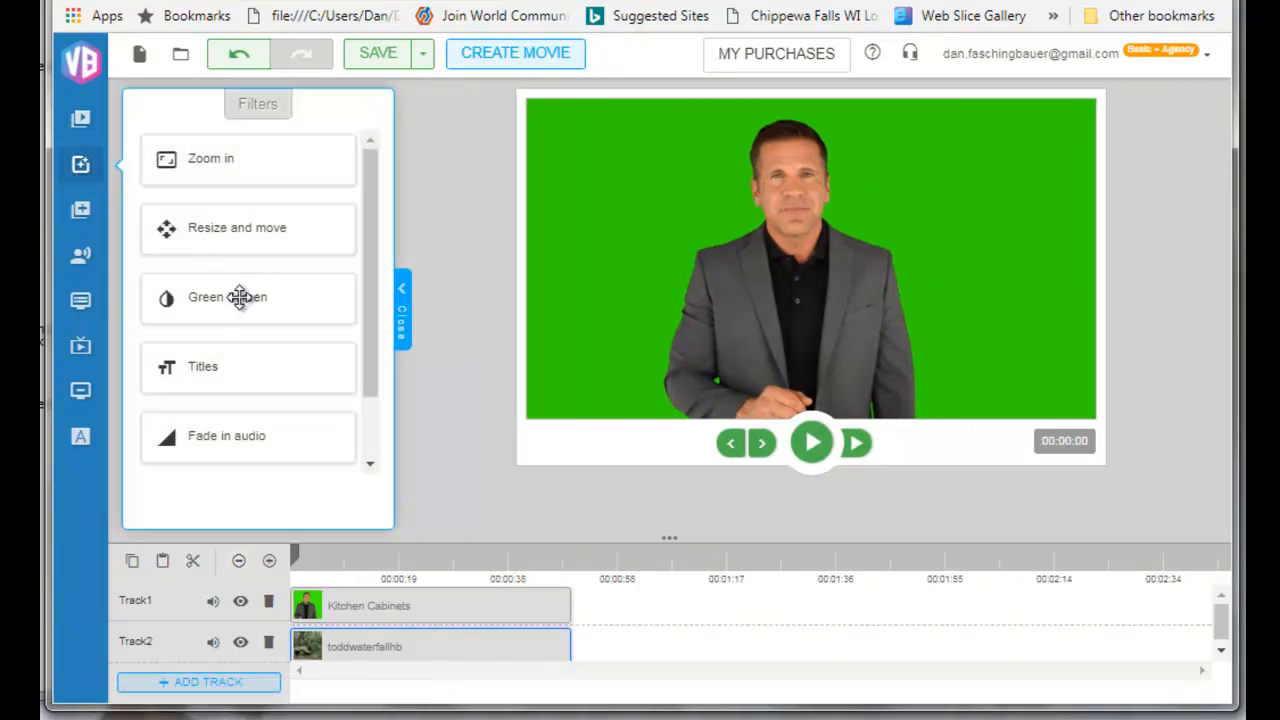
{"action": "left_click_drag", "start_coordinate": [240, 297], "coordinate": [362, 600]}
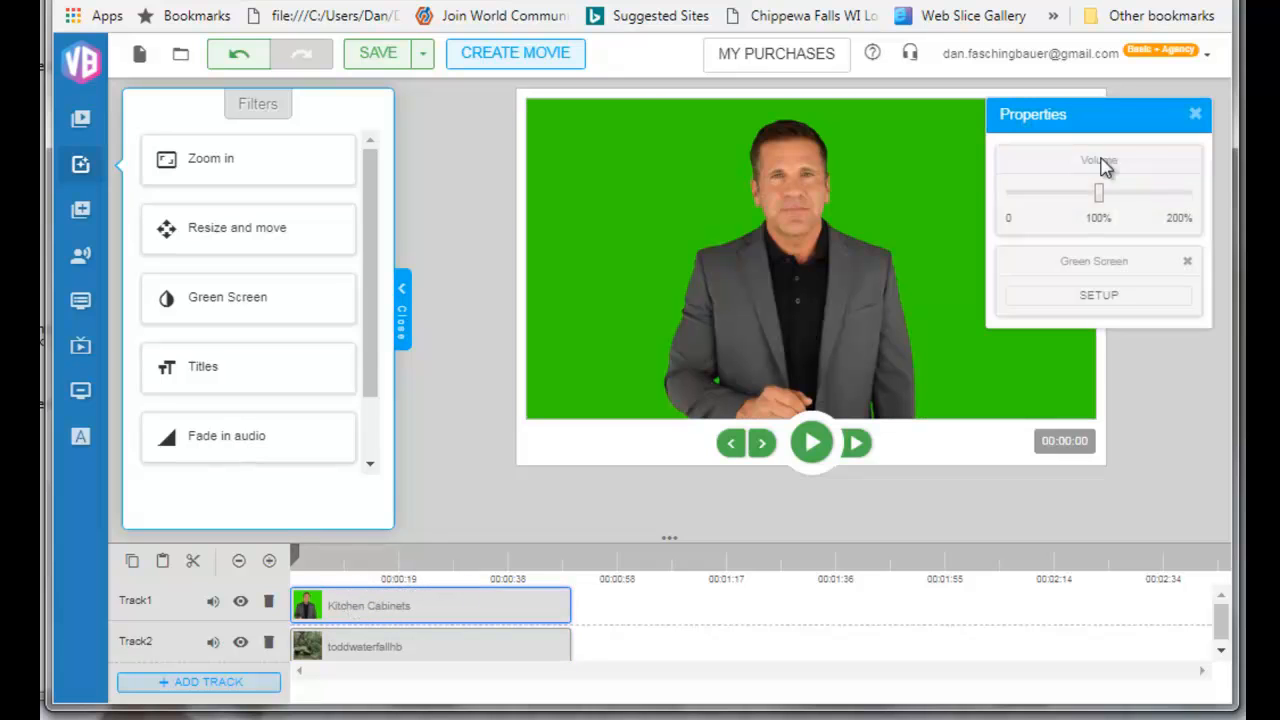
{"action": "left_click", "coordinate": [1100, 297]}
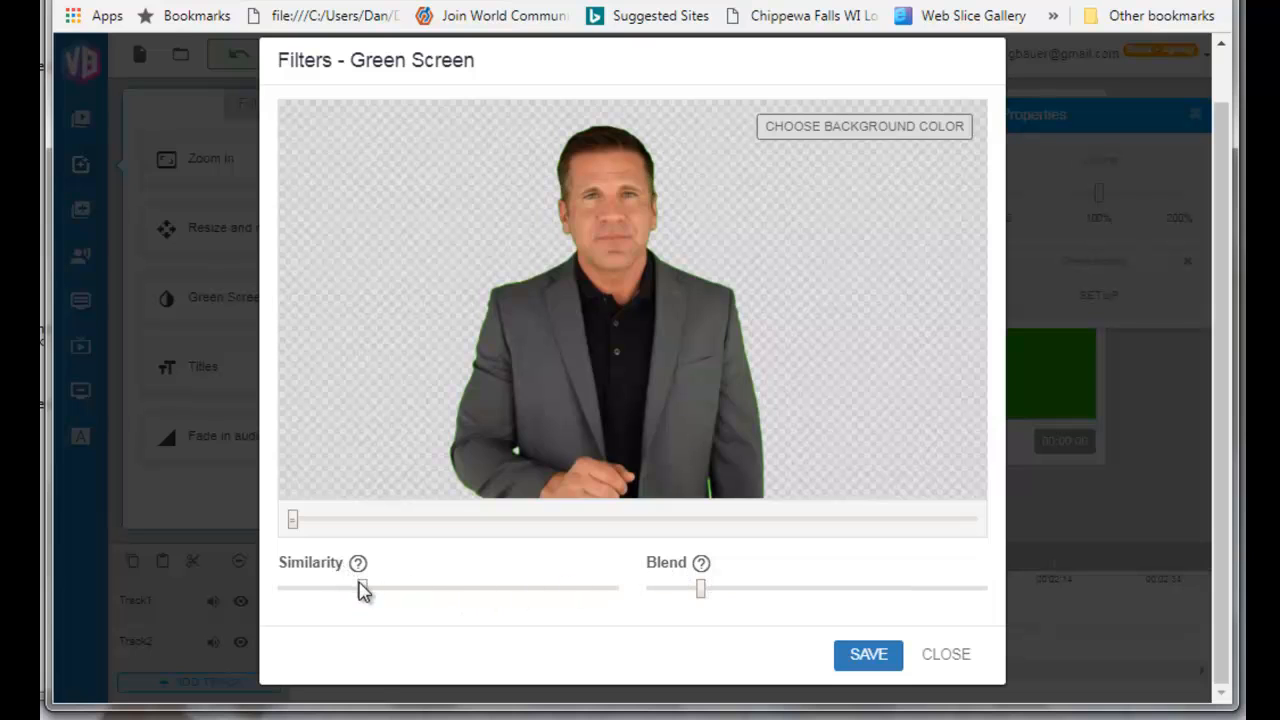
{"action": "left_click_drag", "start_coordinate": [362, 591], "coordinate": [371, 590]}
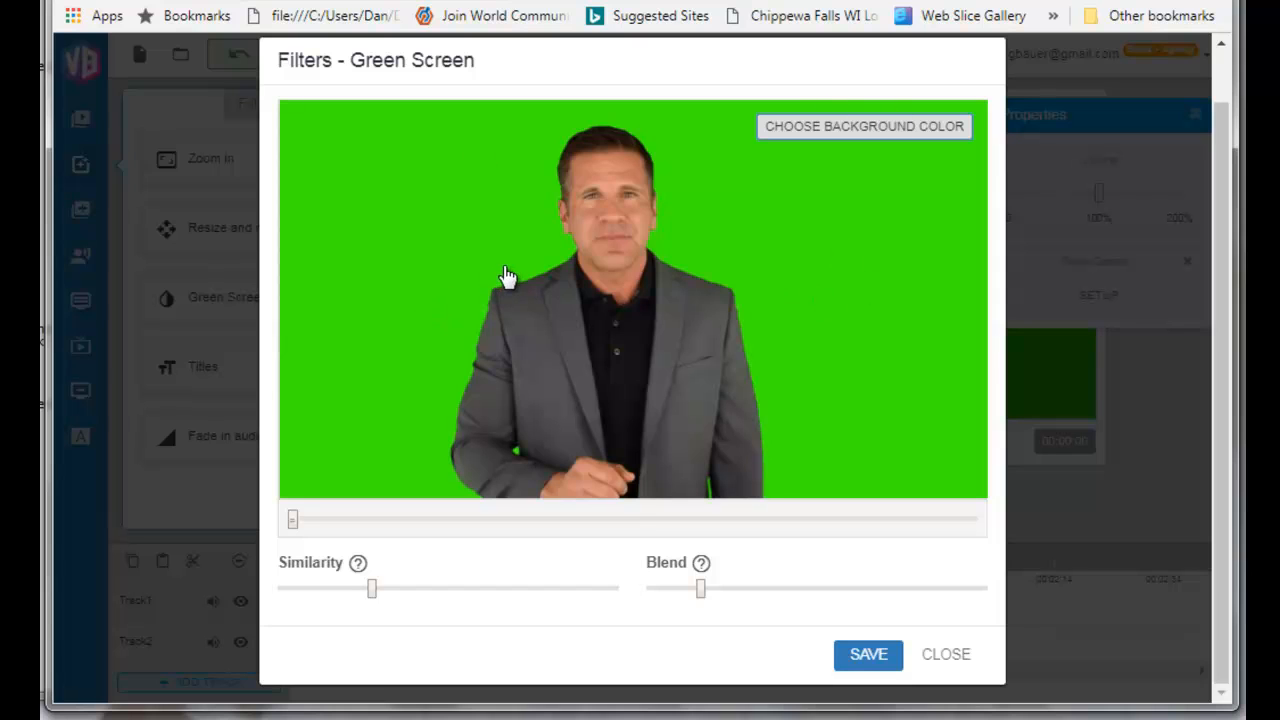
{"action": "left_click", "coordinate": [815, 130]}
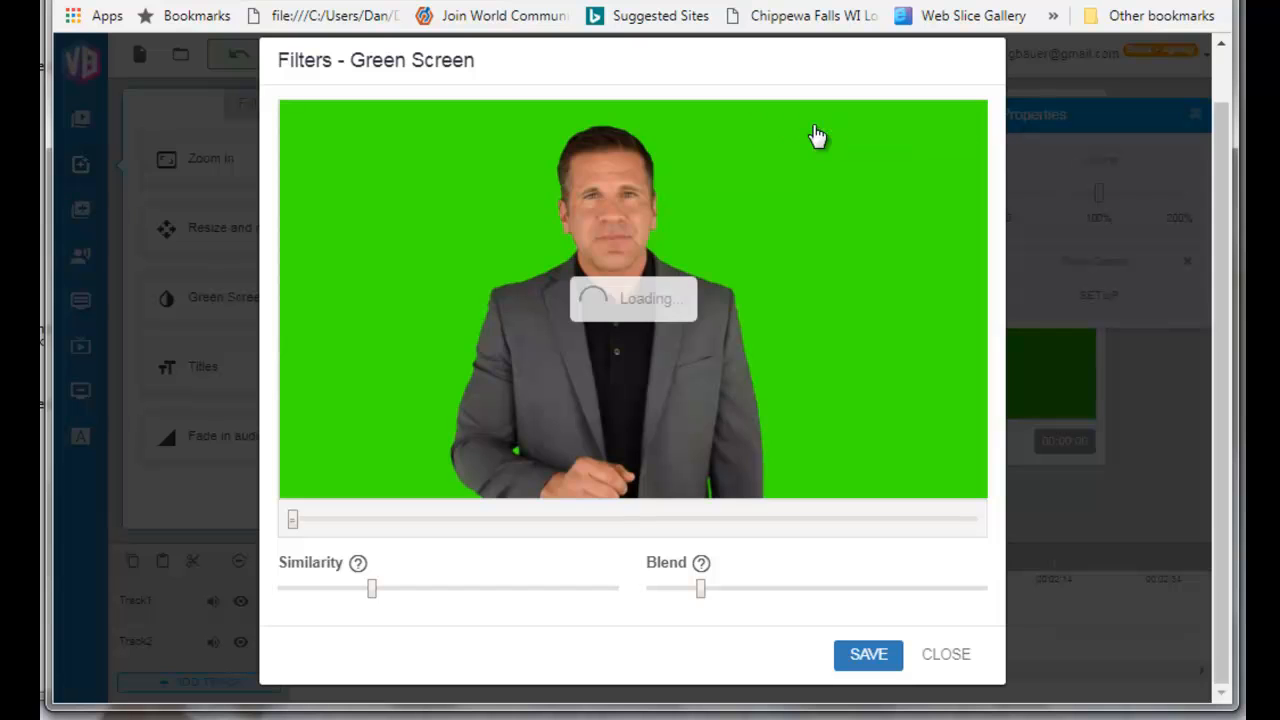
{"action": "left_click", "coordinate": [748, 261]}
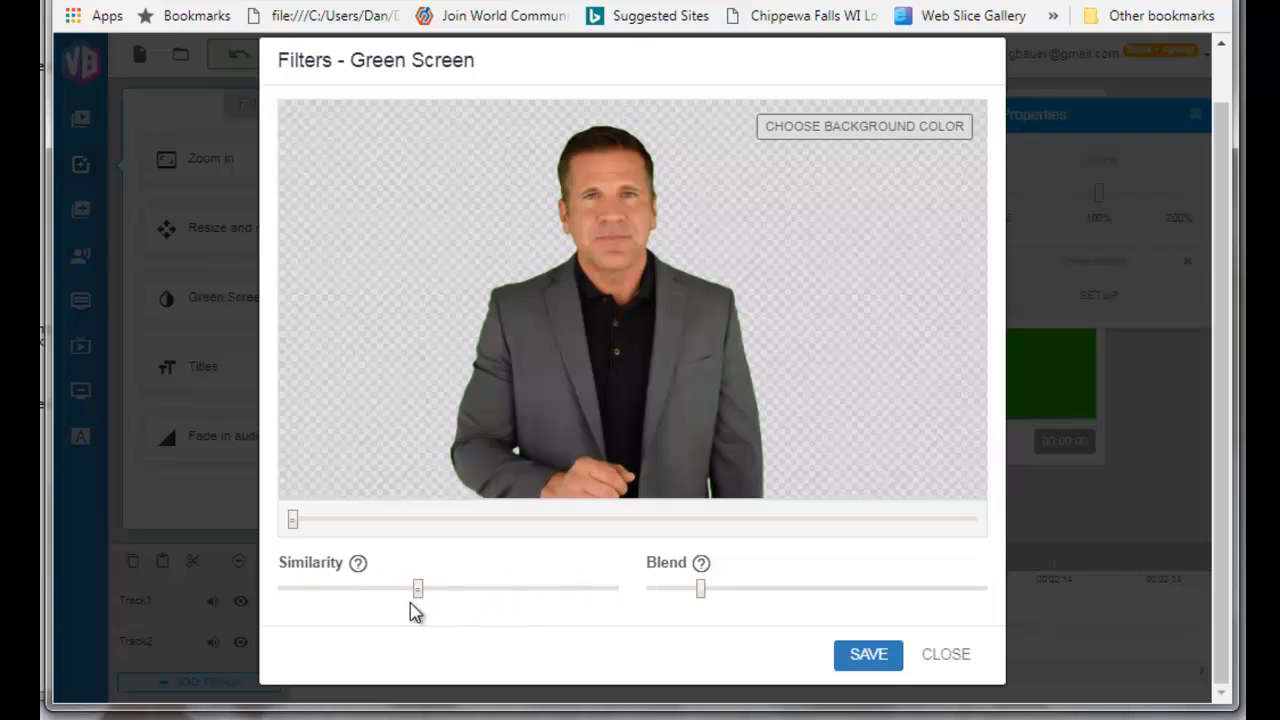
Adjust the Green Screen filter's Similarity to slightly past the midpoint and save the filter settings.
{"action": "left_click_drag", "start_coordinate": [418, 590], "coordinate": [510, 590]}
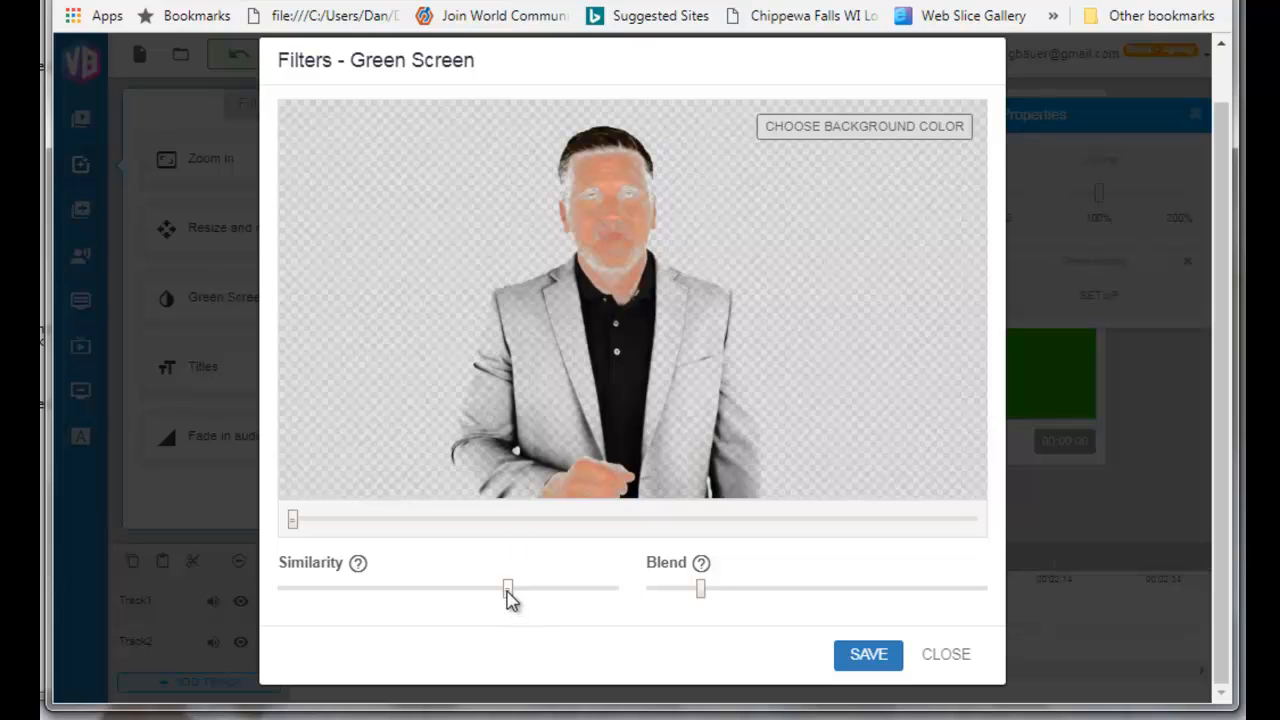
{"action": "left_click_drag", "start_coordinate": [506, 592], "coordinate": [469, 592]}
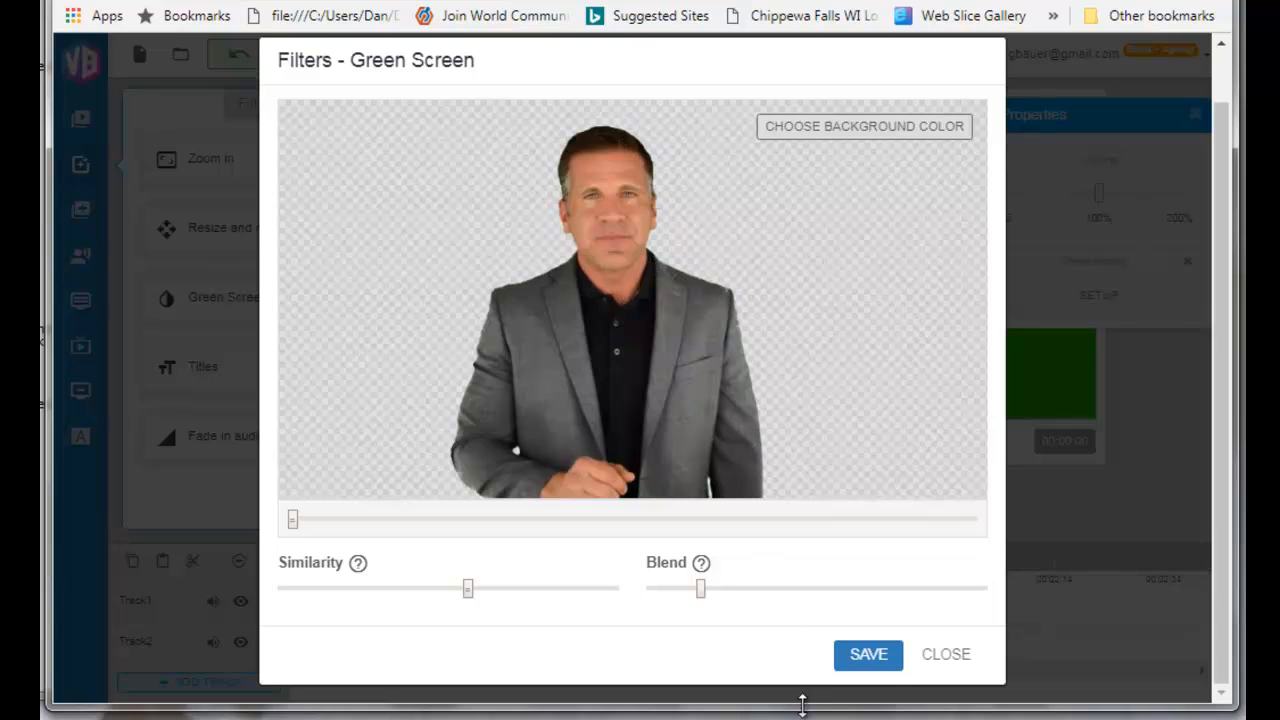
{"action": "left_click", "coordinate": [862, 656]}
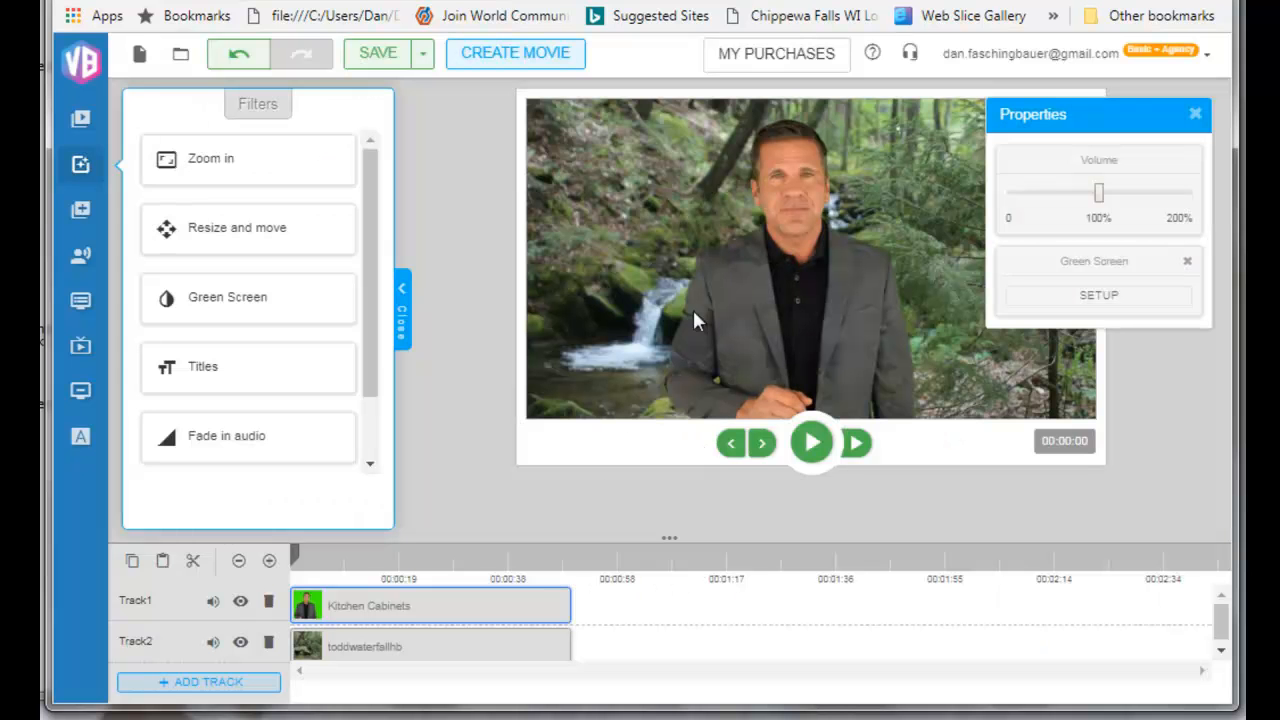
Add a third track and shift the waterfall clip to Track3 and the Kitchen Cabinets clip to Track2, leaving Track1 empty.
{"action": "left_click", "coordinate": [81, 300]}
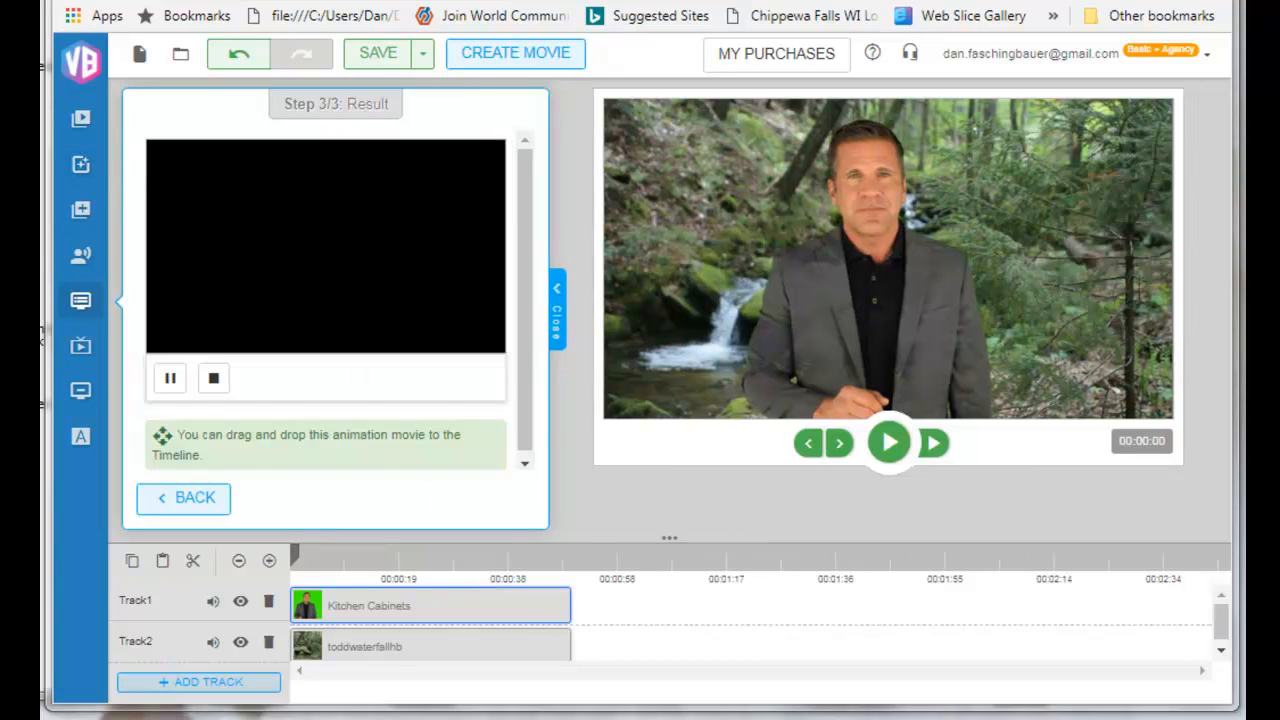
{"action": "left_click", "coordinate": [188, 686]}
{"action": "left_click_drag", "start_coordinate": [418, 613], "coordinate": [408, 649]}
{"action": "left_click_drag", "start_coordinate": [408, 566], "coordinate": [409, 609]}
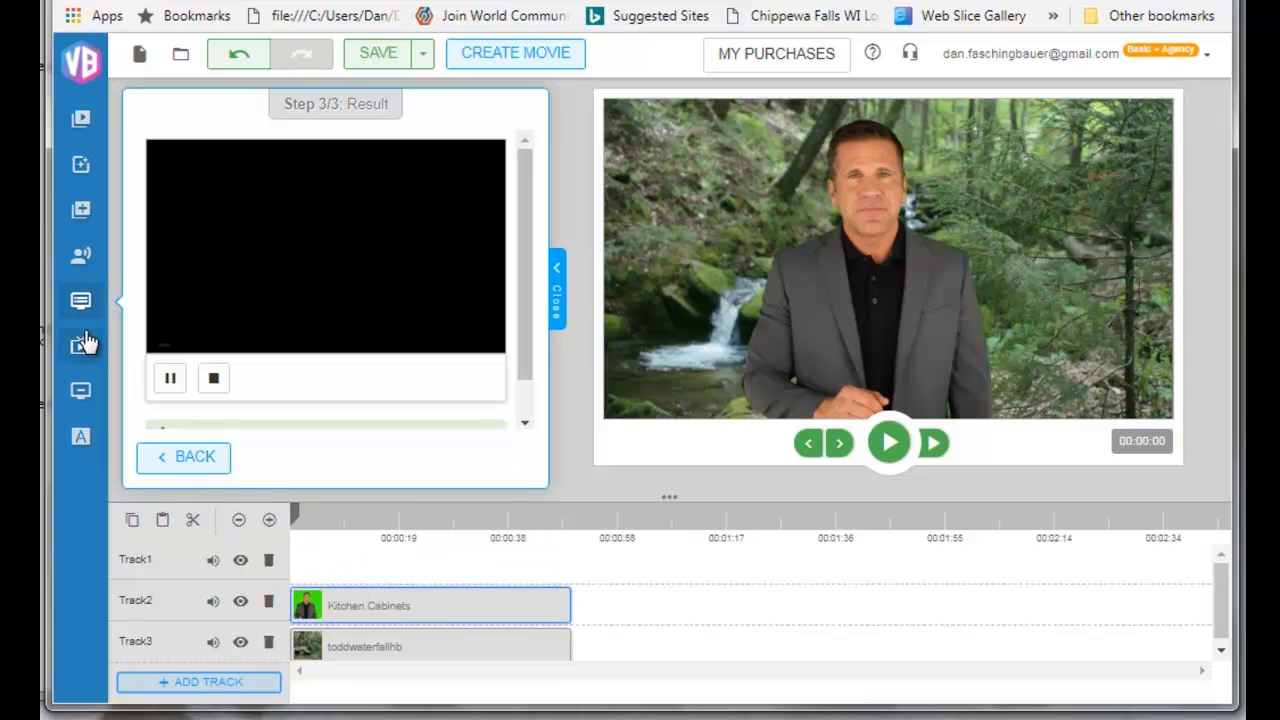
{"action": "left_click", "coordinate": [80, 300]}
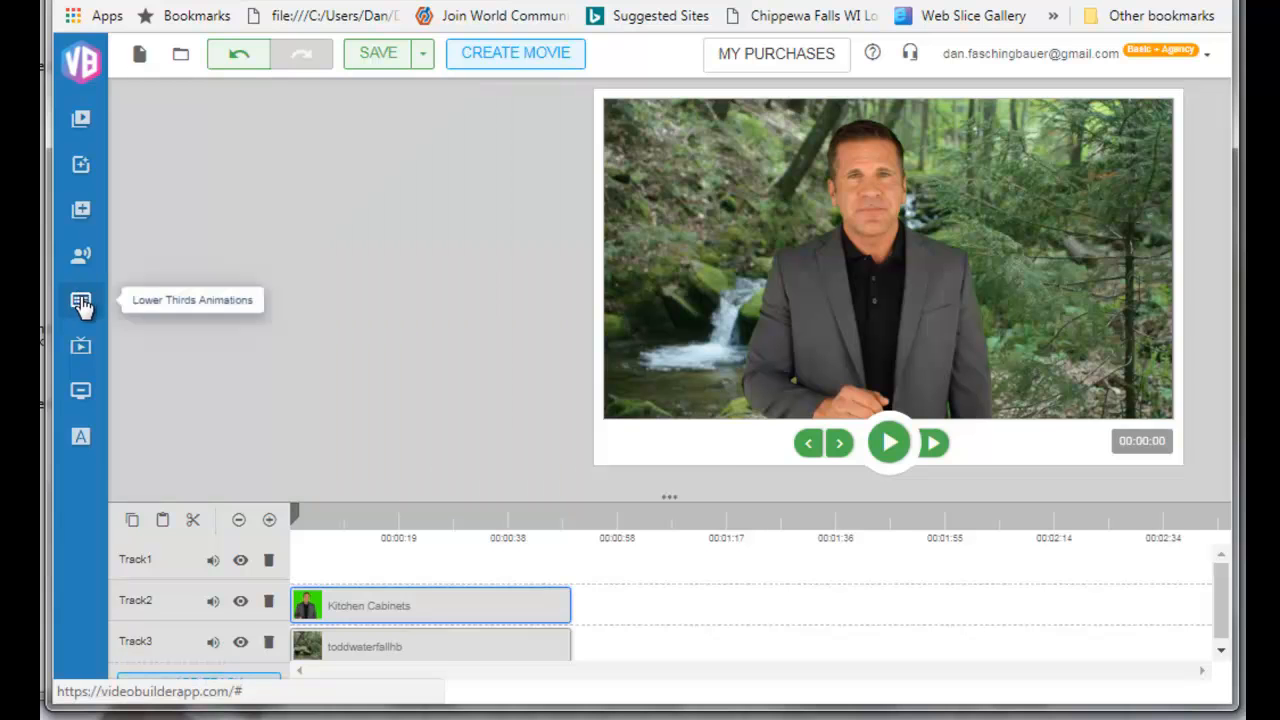
Start a lower thirds animation using Lower Third Animation 1 and proceed to its options.
{"action": "left_click", "coordinate": [82, 303]}
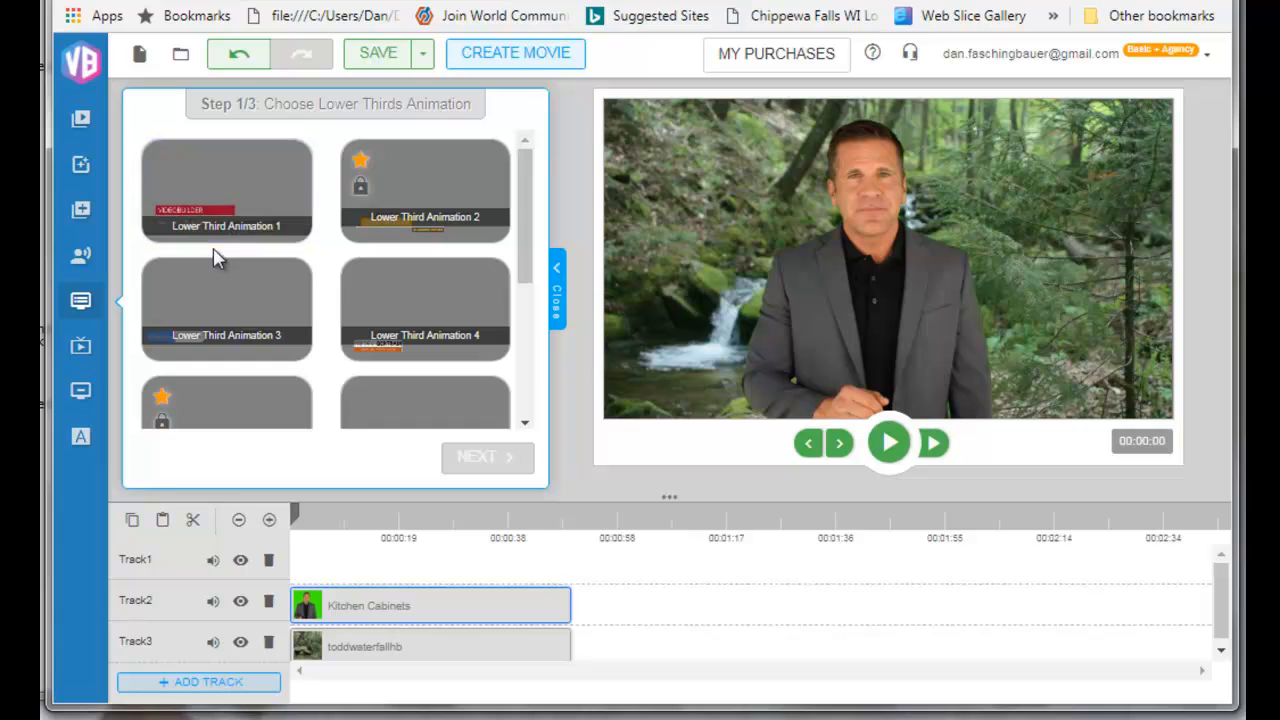
{"action": "left_click", "coordinate": [217, 205]}
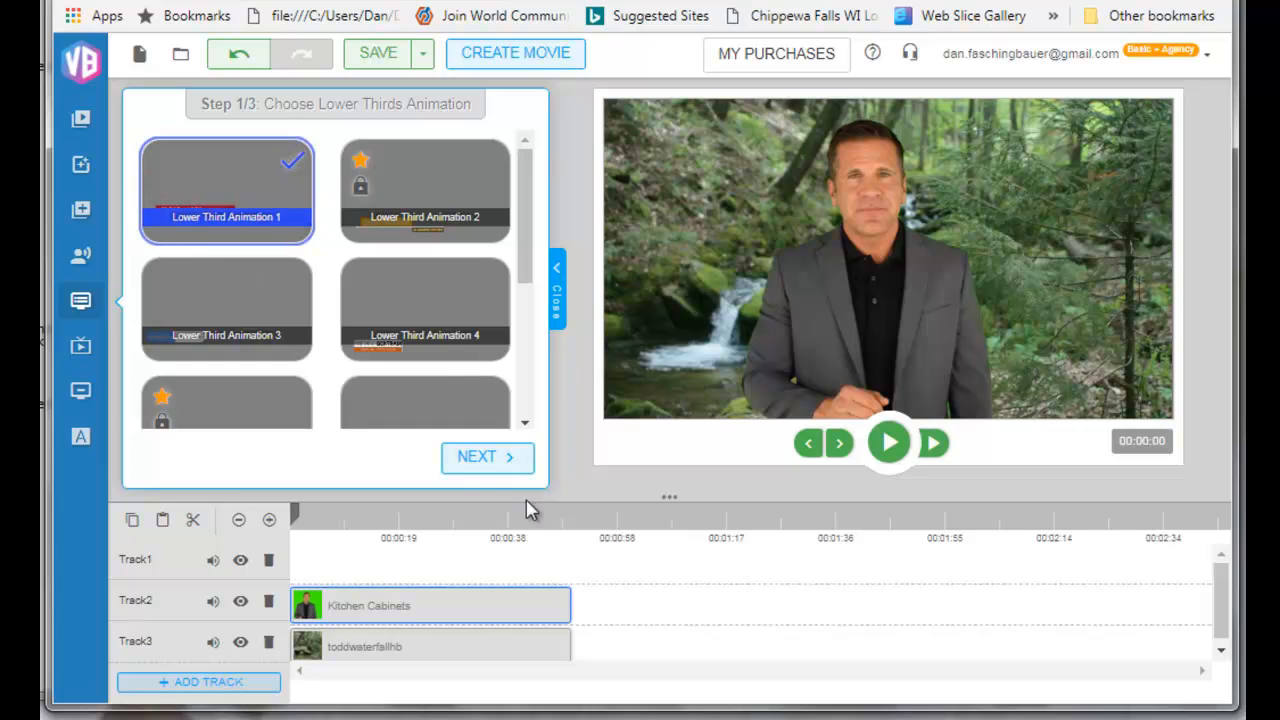
{"action": "left_click", "coordinate": [480, 462]}
Set the lower third's first text line to TEXT1 and its second text line to TEXT2.
{"action": "left_click", "coordinate": [374, 294]}
{"action": "key", "text": "BackSpace"}
{"action": "key", "text": "BackSpace"}
{"action": "key", "text": "BackSpace"}
{"action": "key", "text": "BackSpace"}
{"action": "key", "text": "BackSpace"}
{"action": "key", "text": "BackSpace"}
{"action": "key", "text": "BackSpace"}
{"action": "key", "text": "BackSpace"}
{"action": "key", "text": "BackSpace"}
{"action": "key", "text": "BackSpace"}
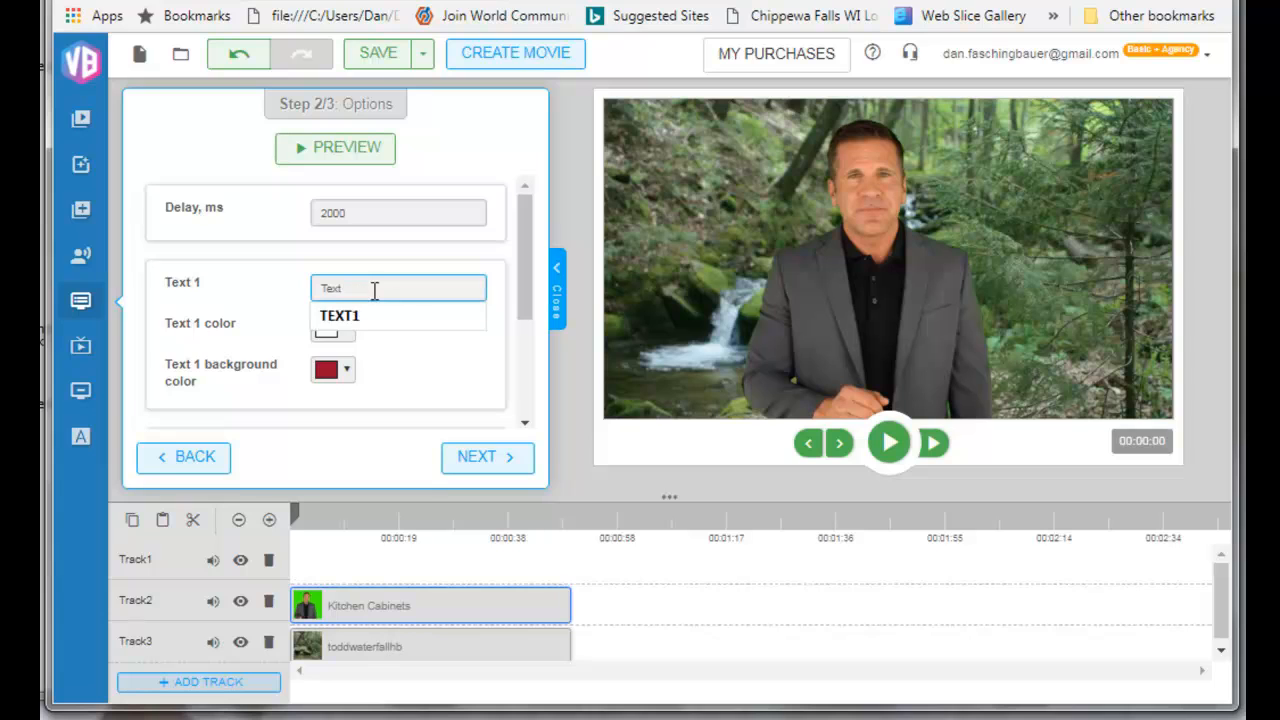
{"action": "left_click", "coordinate": [371, 357]}
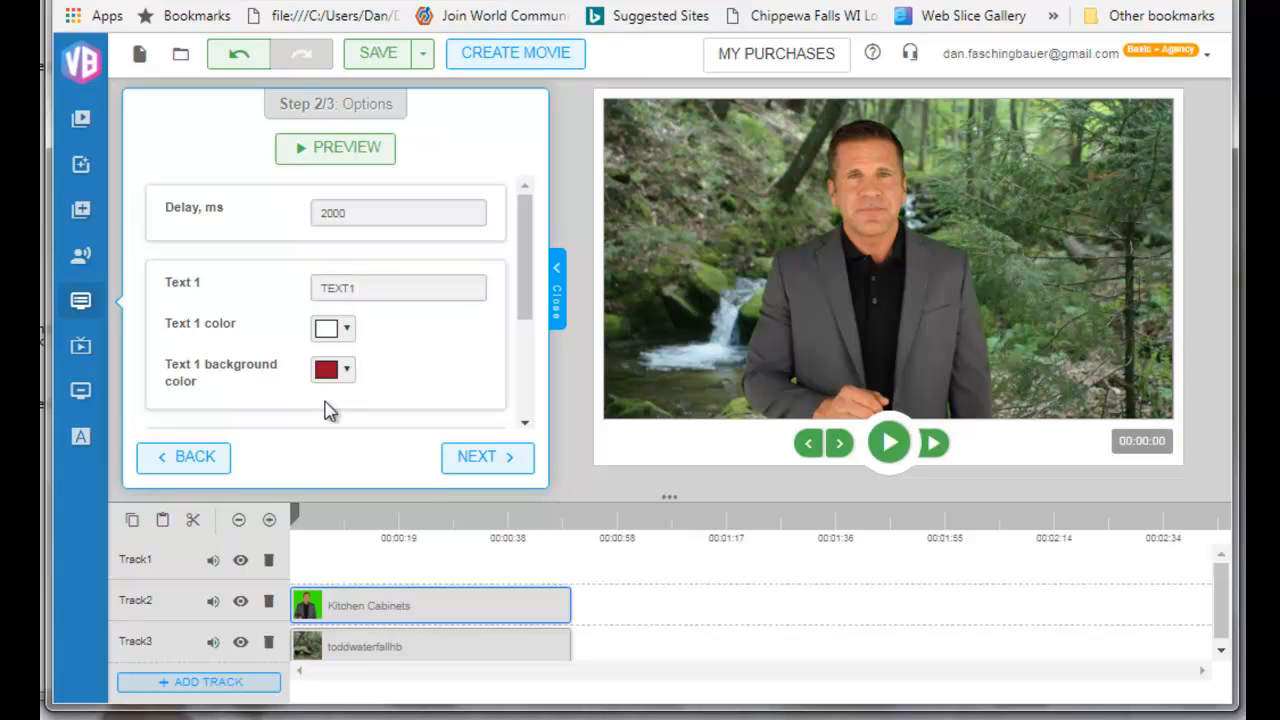
{"action": "scroll", "coordinate": [390, 300], "scroll_direction": "down", "scroll_amount": 3}
{"action": "left_click", "coordinate": [375, 262]}
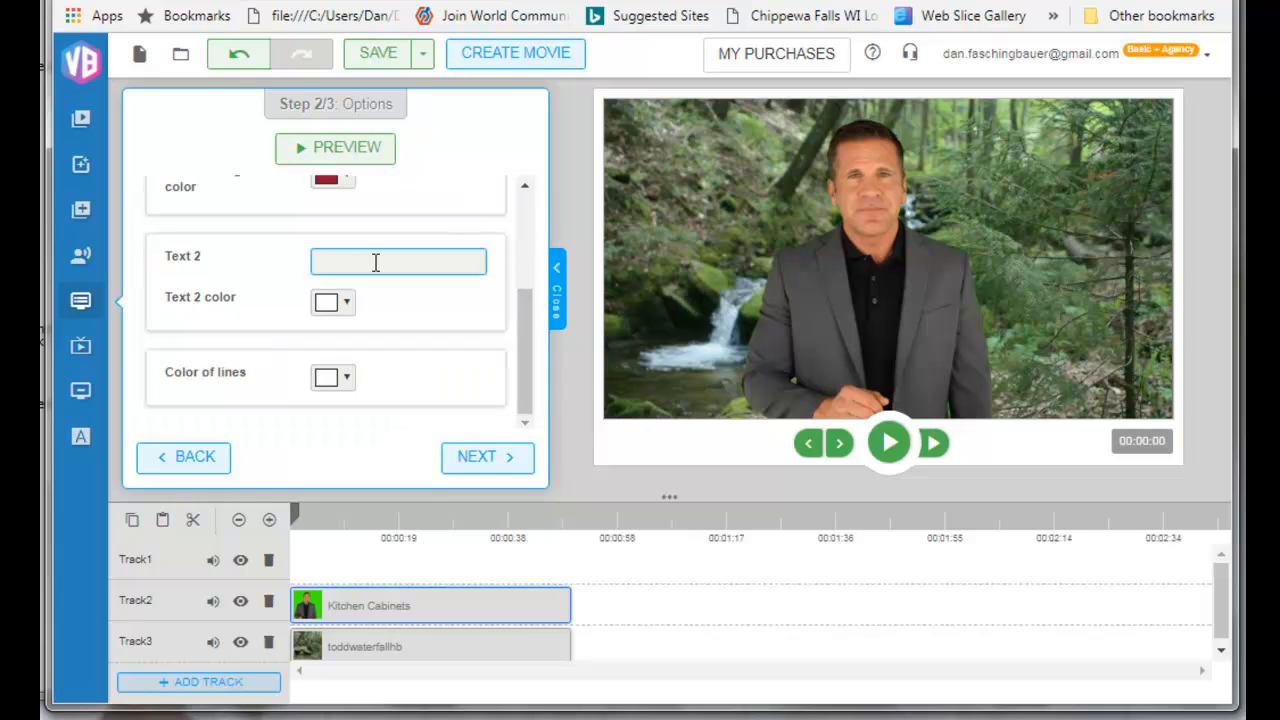
{"action": "type", "text": "TEXT2"}
{"action": "scroll", "coordinate": [519, 265], "scroll_direction": "up", "scroll_amount": 3}
{"action": "scroll", "coordinate": [514, 329], "scroll_direction": "down", "scroll_amount": 3}
{"action": "scroll", "coordinate": [506, 363], "scroll_direction": "up", "scroll_amount": 1}
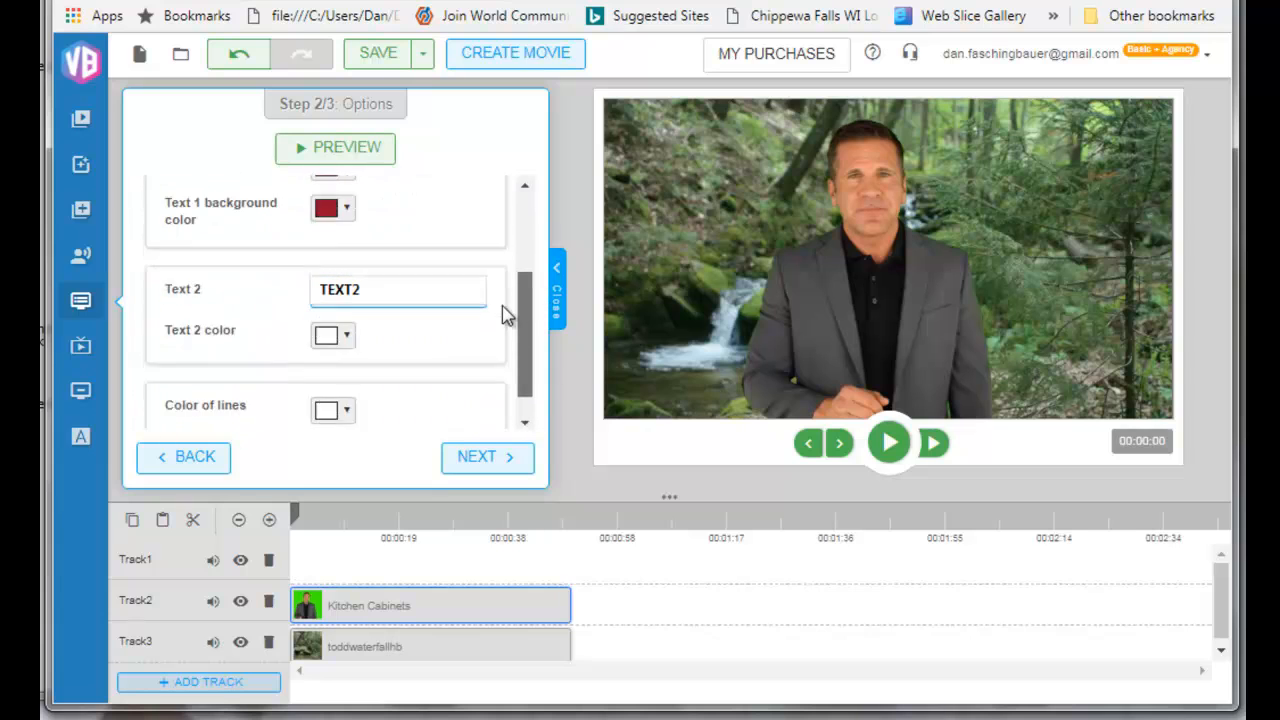
{"action": "scroll", "coordinate": [505, 315], "scroll_direction": "up", "scroll_amount": 5}
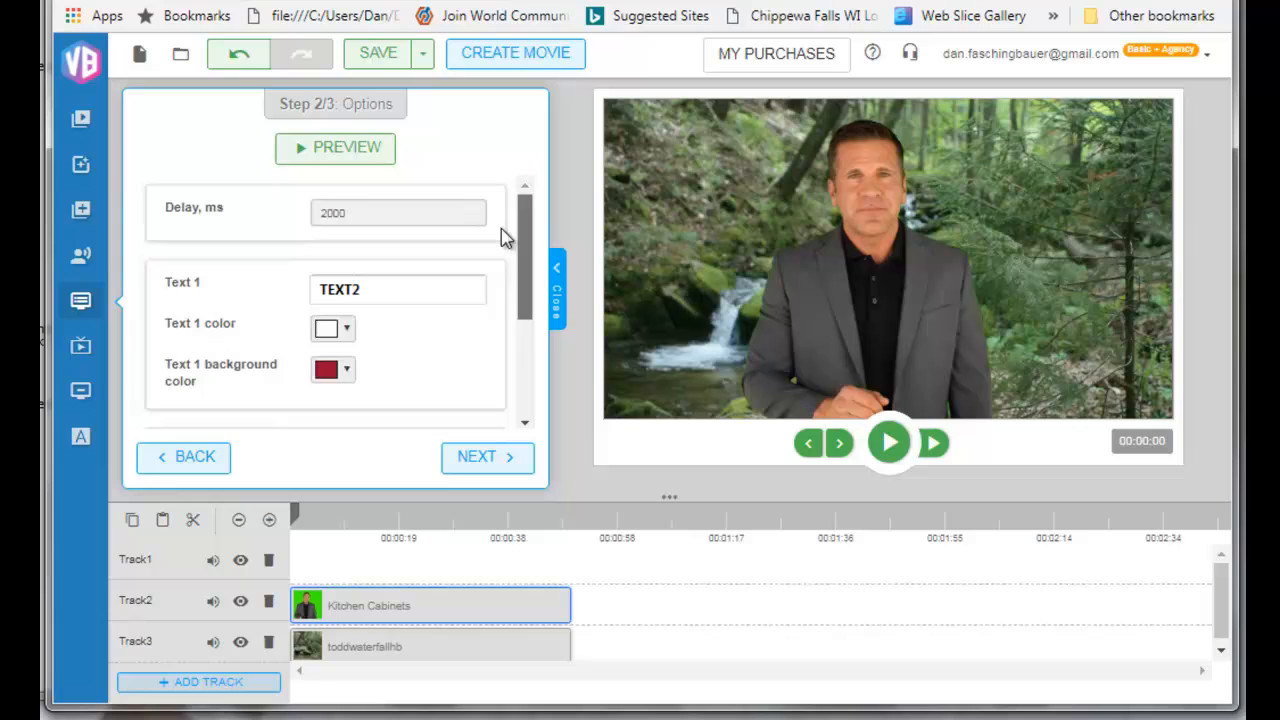
Generate the lower thirds animation and place it on Track1 starting at about 20 seconds.
{"action": "left_click", "coordinate": [487, 458]}
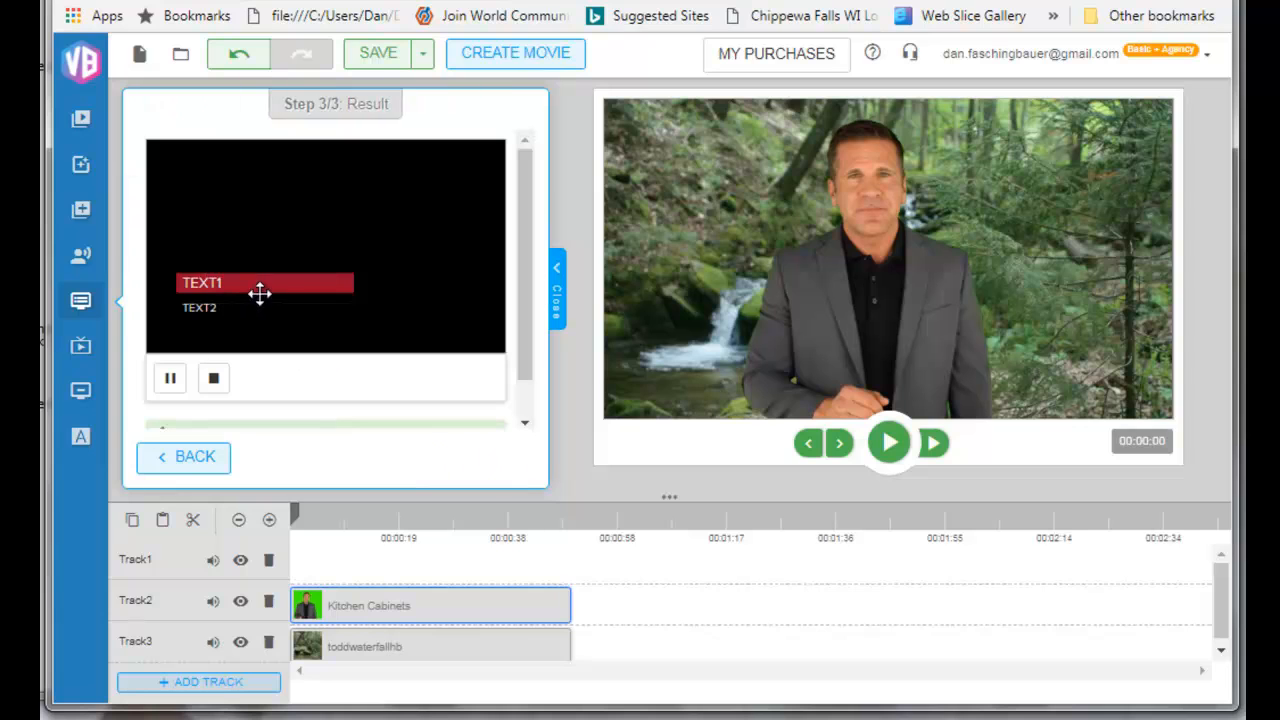
{"action": "left_click_drag", "start_coordinate": [244, 232], "coordinate": [422, 569]}
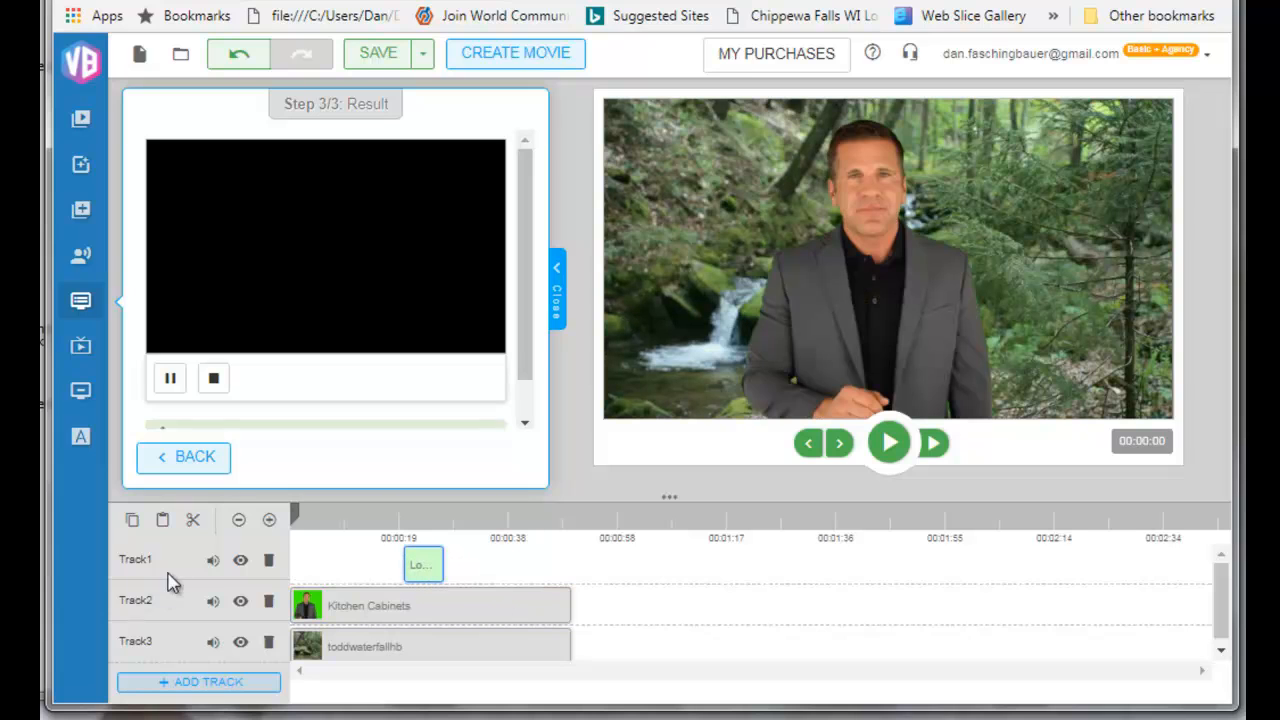
Play the project to check the lower third over the spokesperson, and return the playhead to 00:00:00.
{"action": "left_click", "coordinate": [889, 445]}
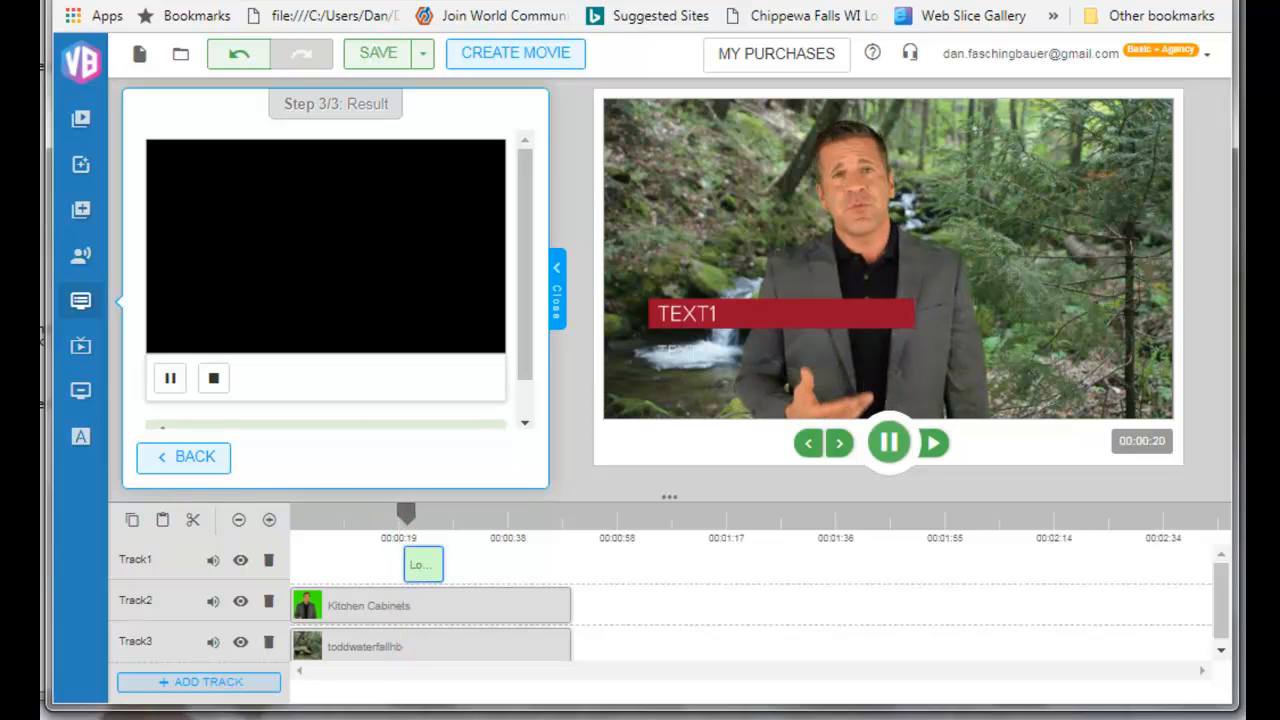
{"action": "left_click", "coordinate": [889, 443]}
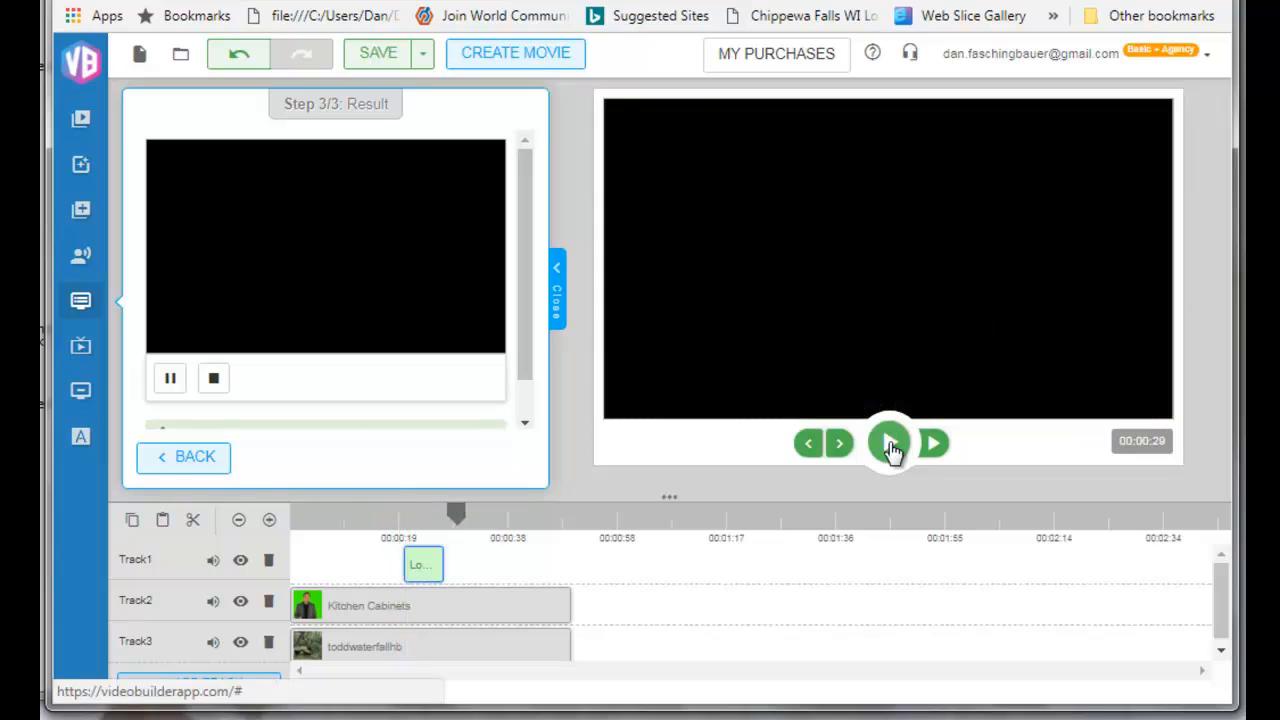
{"action": "left_click", "coordinate": [458, 518]}
{"action": "left_click_drag", "start_coordinate": [458, 518], "coordinate": [251, 503]}
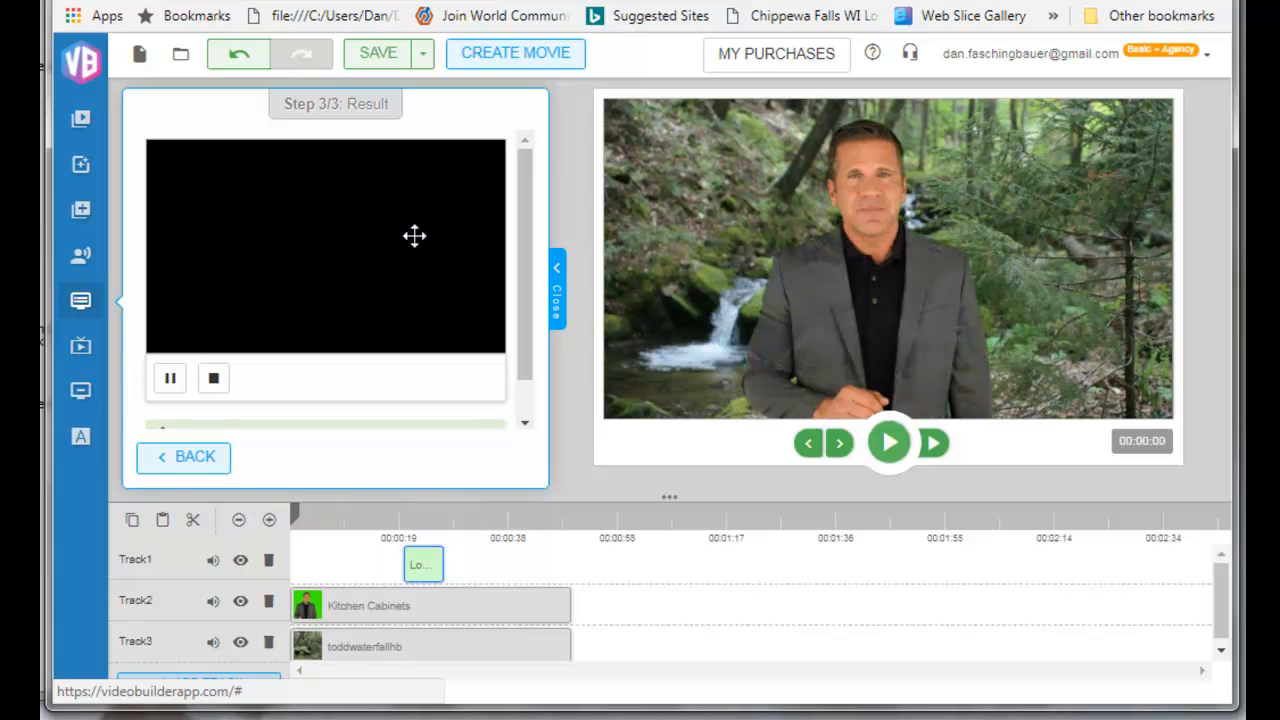
Save the project under the name Green Screen Filter Example.
{"action": "left_click", "coordinate": [423, 58]}
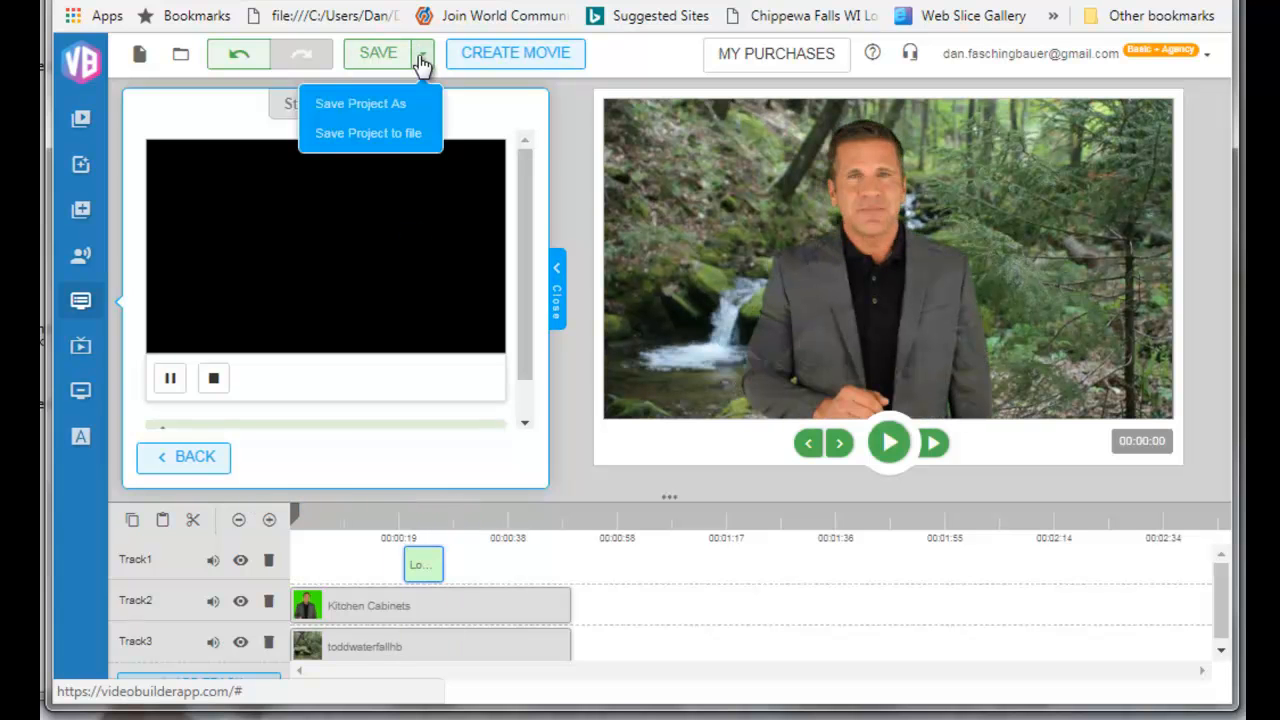
{"action": "left_click", "coordinate": [366, 105]}
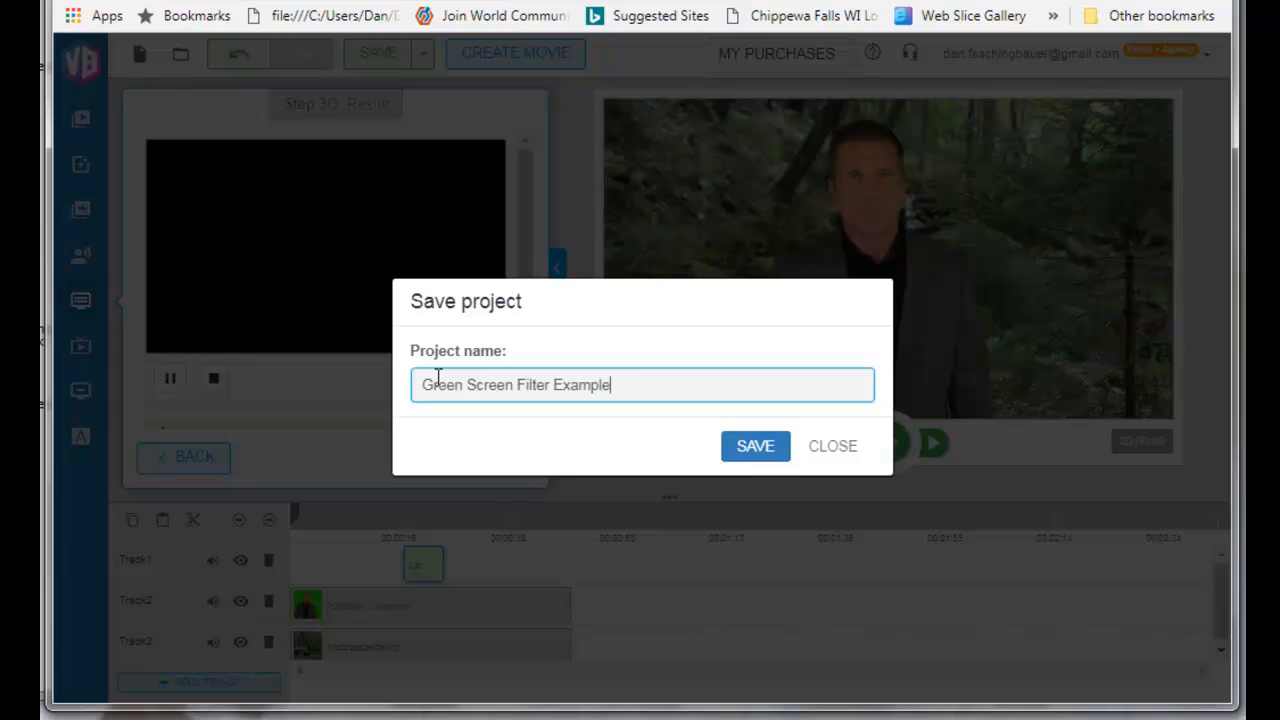
{"action": "left_click", "coordinate": [752, 448]}
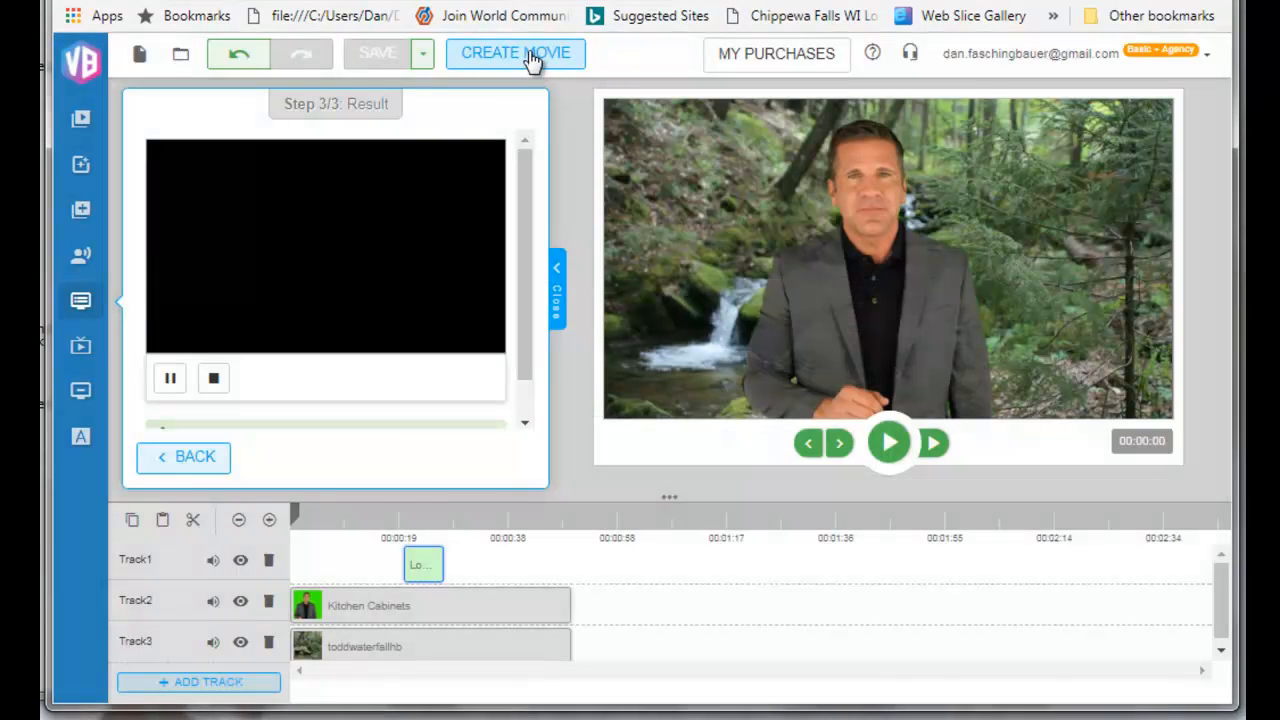
Create a movie named Green Screen Filter Example with High video quality, 720p size and mp4 format.
{"action": "left_click", "coordinate": [533, 60]}
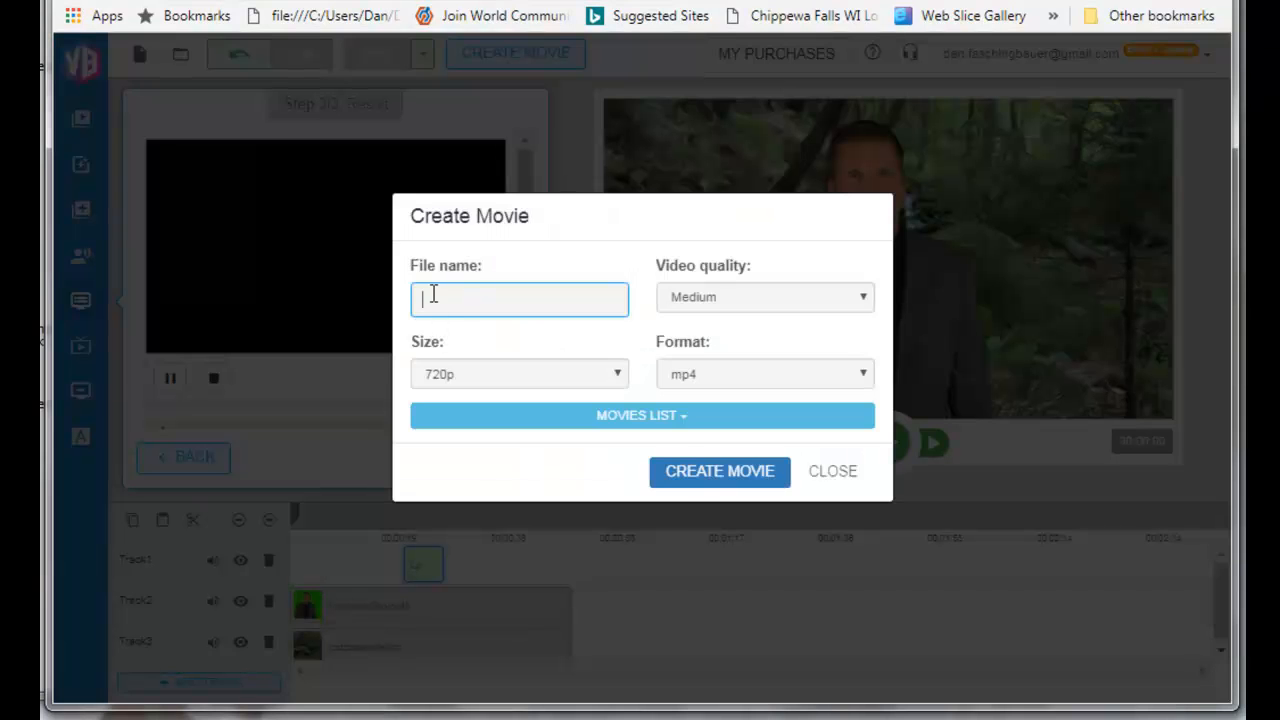
{"action": "left_click", "coordinate": [443, 299]}
{"action": "type", "text": "Green Screen Filter Example"}
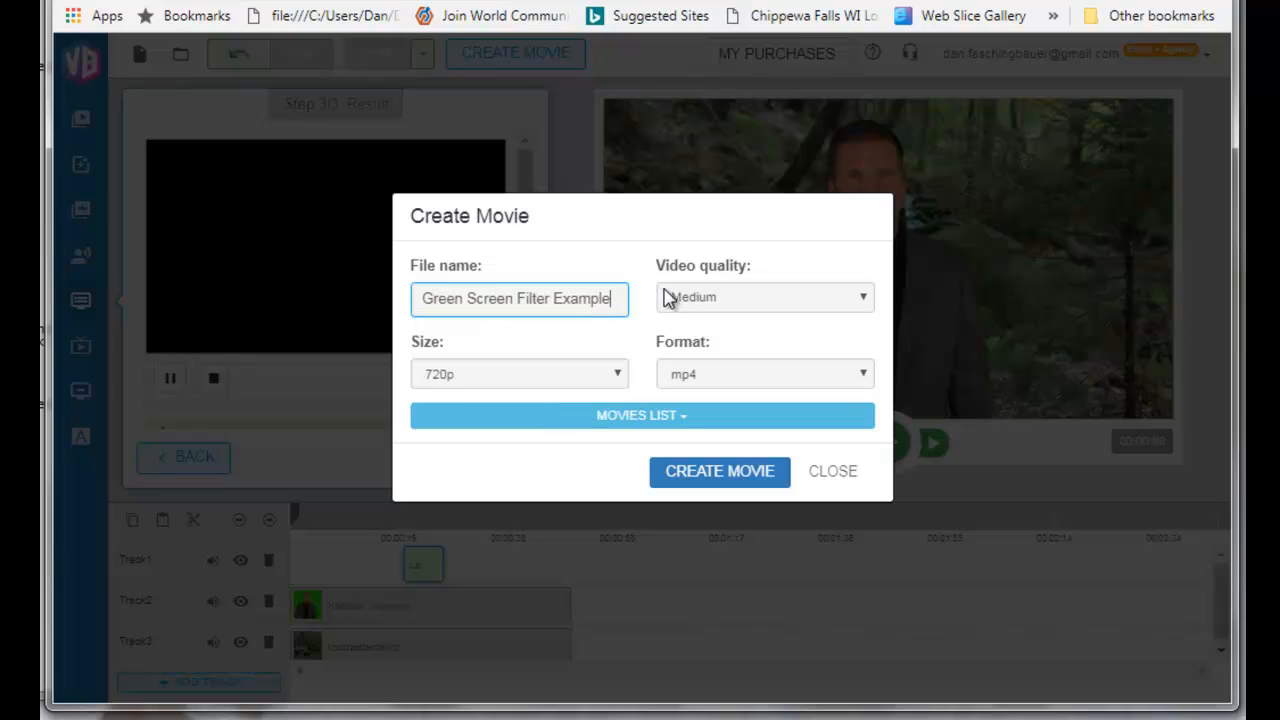
{"action": "left_click", "coordinate": [866, 299]}
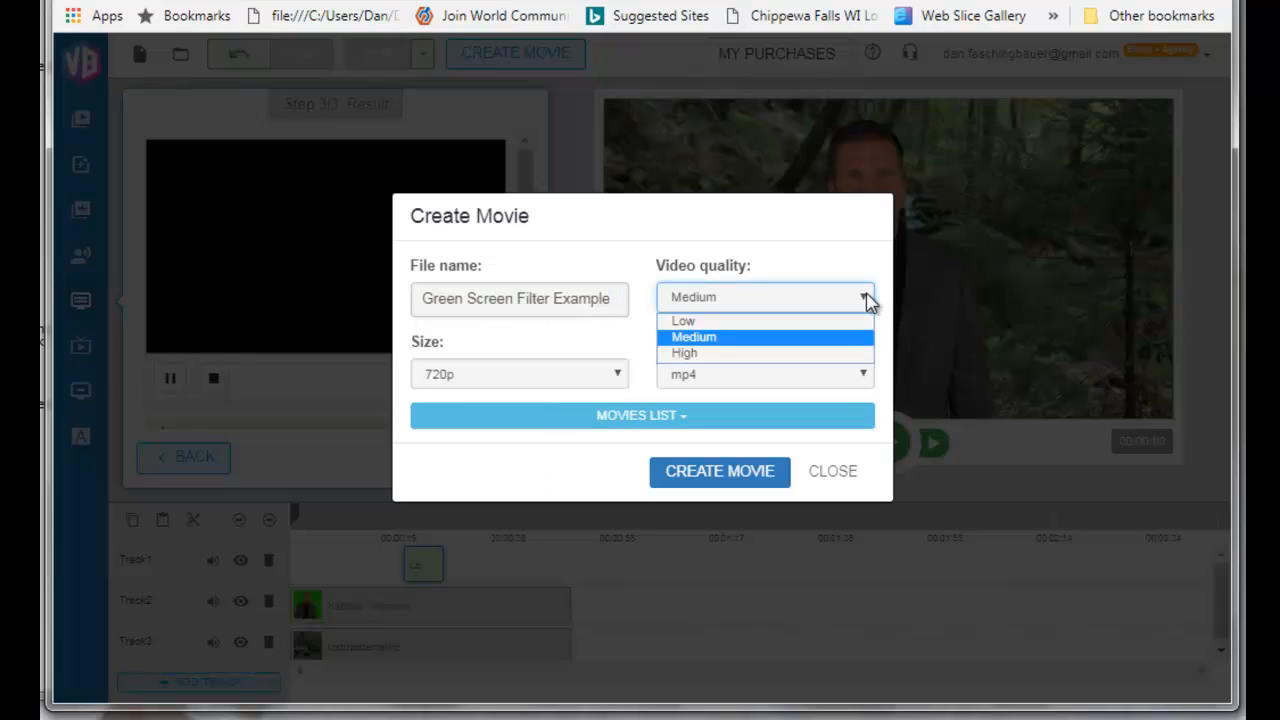
{"action": "left_click", "coordinate": [700, 354]}
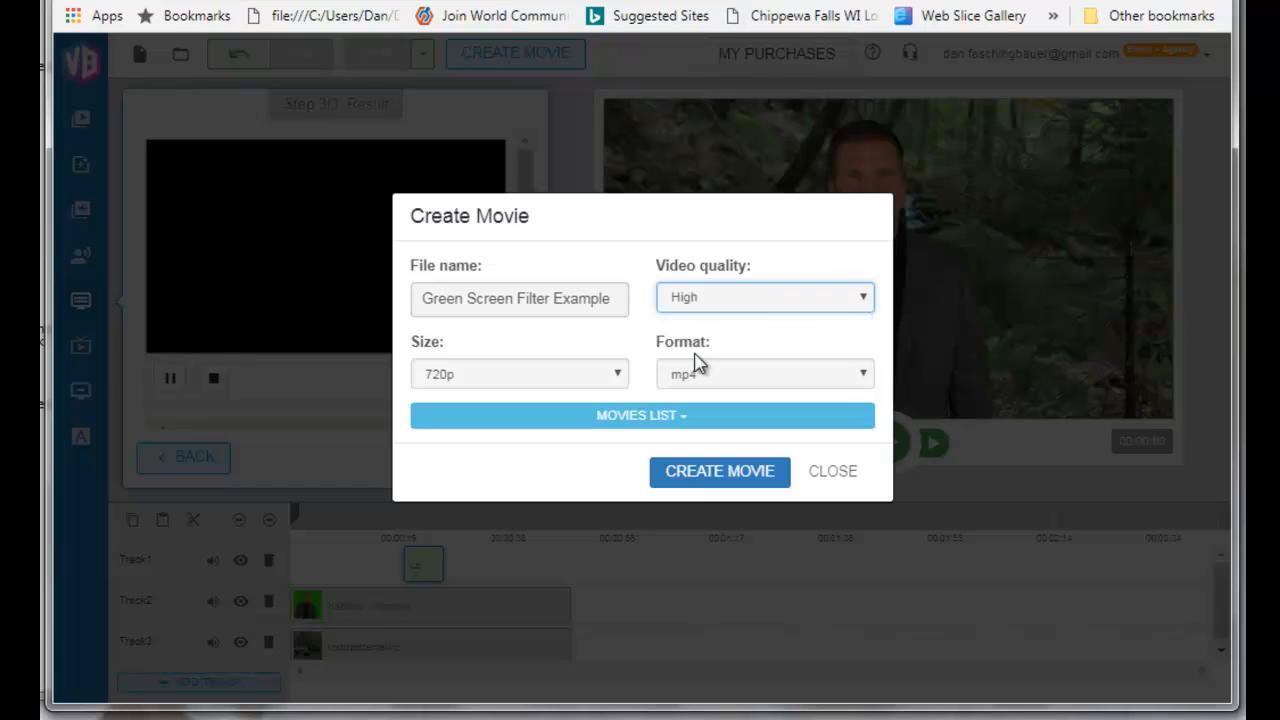
{"action": "left_click", "coordinate": [617, 375]}
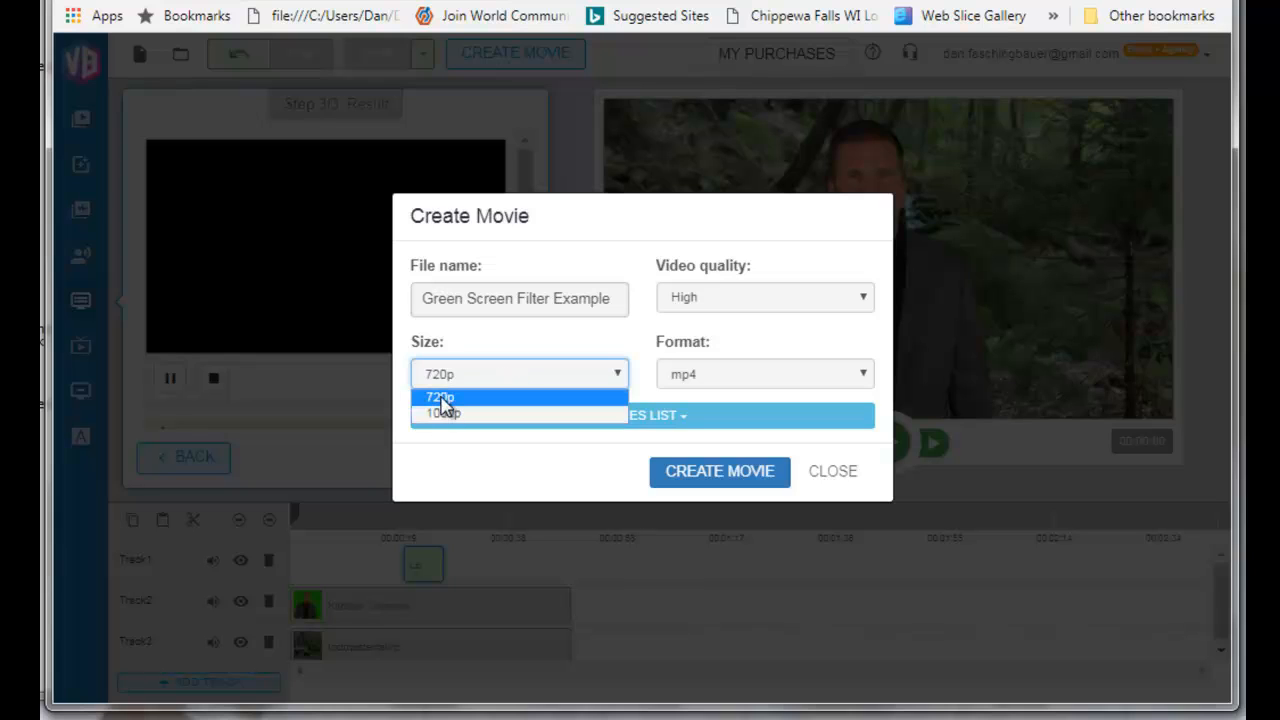
{"action": "left_click", "coordinate": [441, 399]}
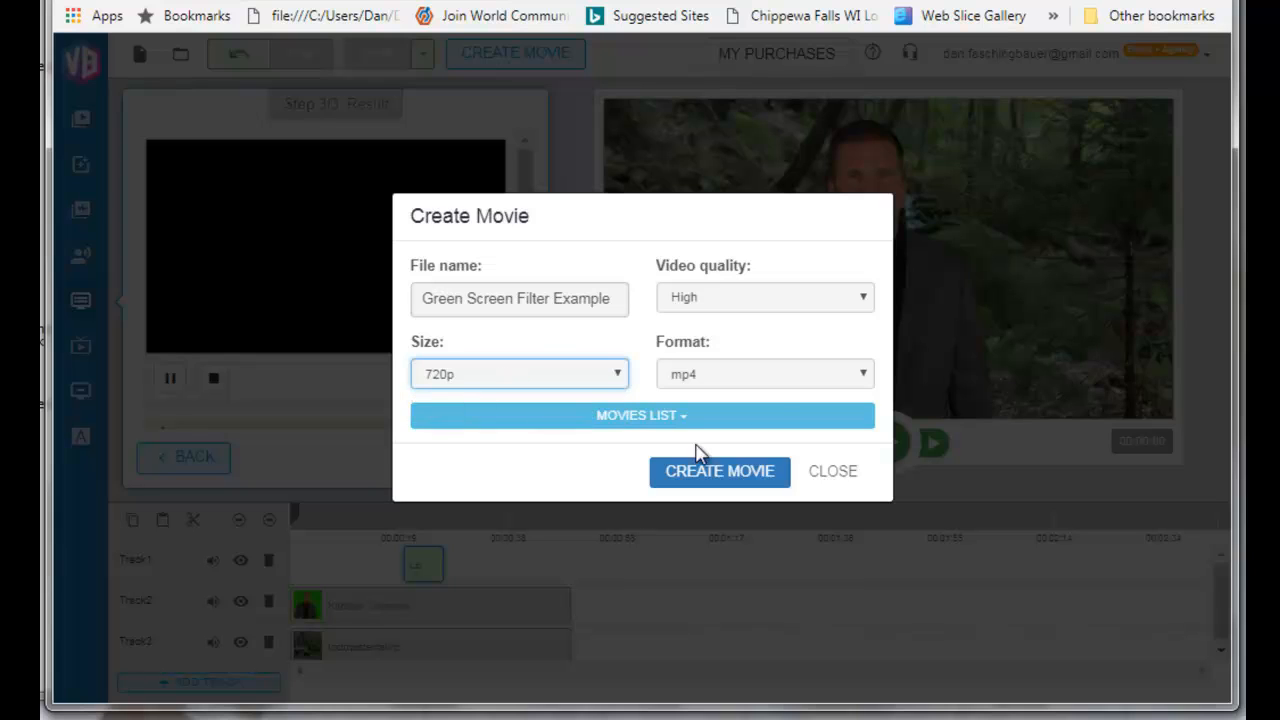
{"action": "left_click", "coordinate": [863, 379]}
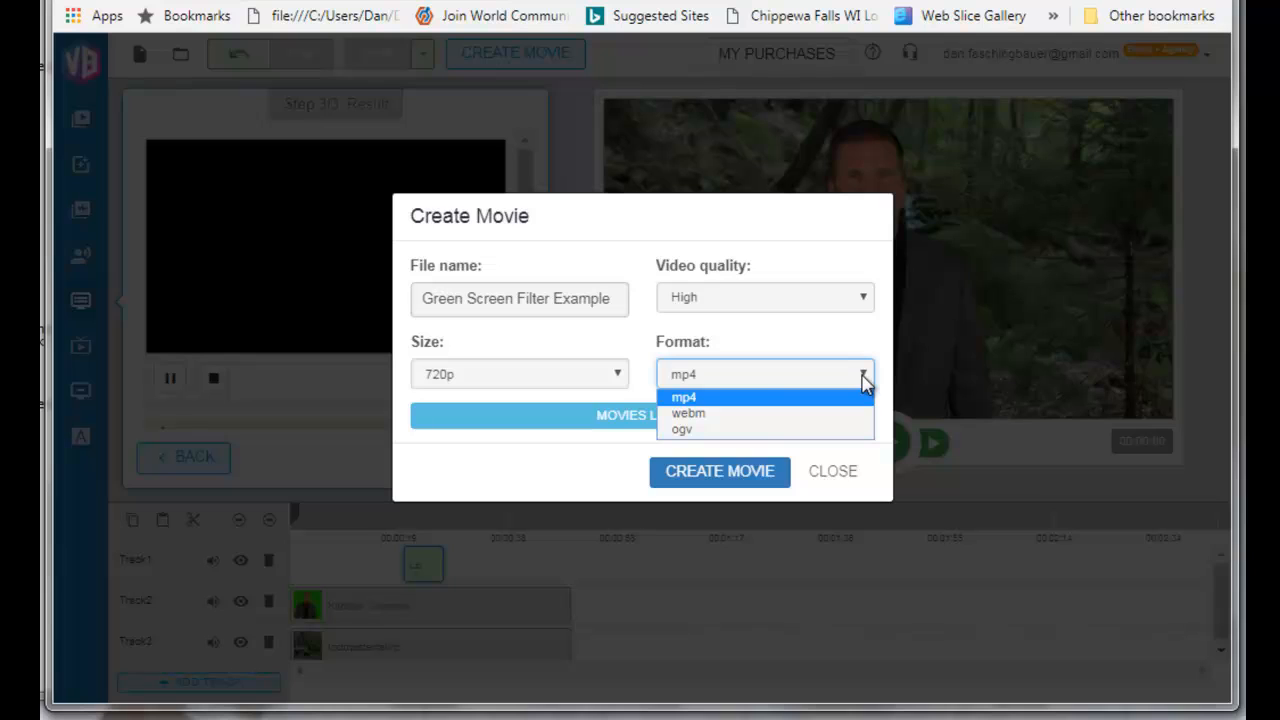
{"action": "left_click", "coordinate": [684, 397]}
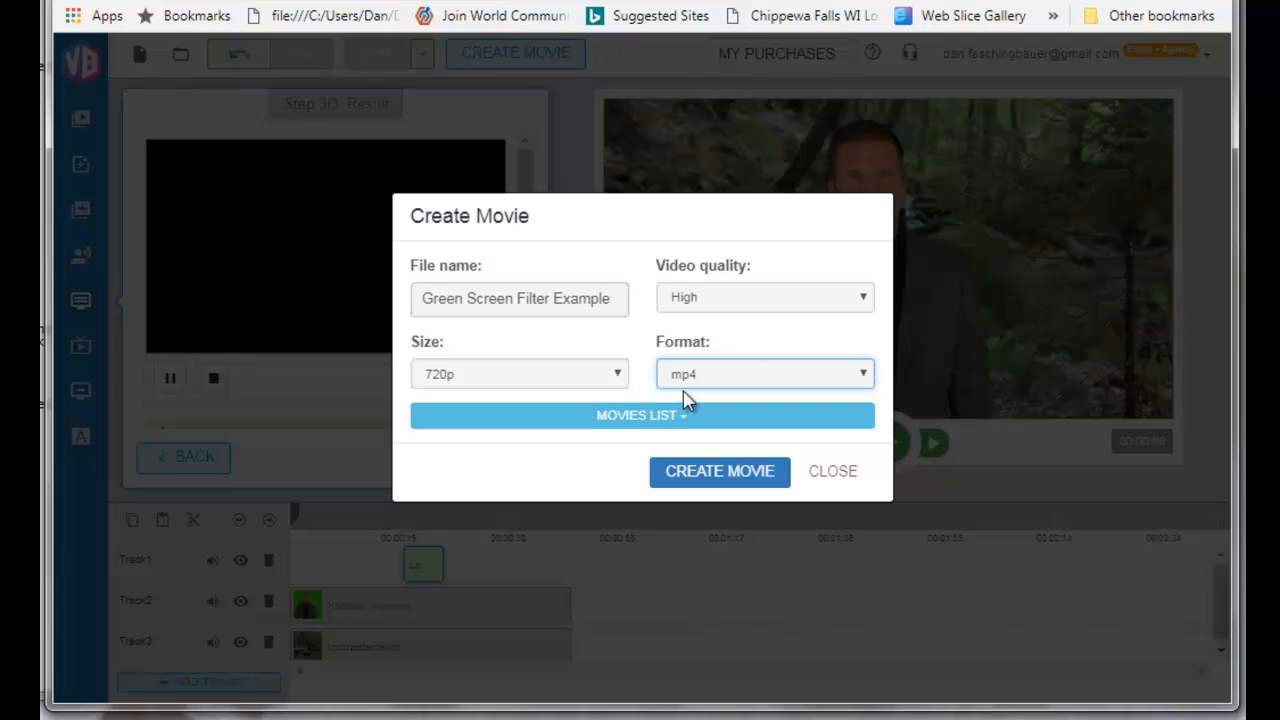
{"action": "left_click", "coordinate": [735, 478]}
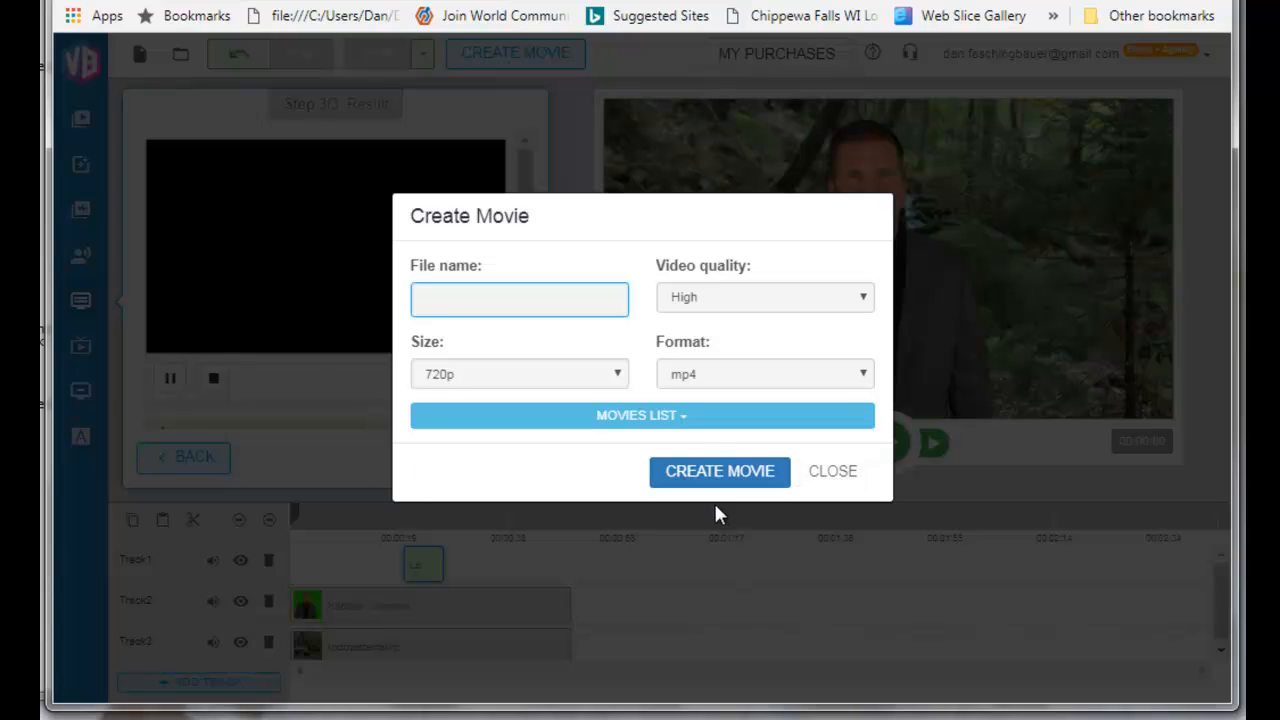
Show the list of created movies and download Green Screen Filter Example.
{"action": "left_click", "coordinate": [665, 424]}
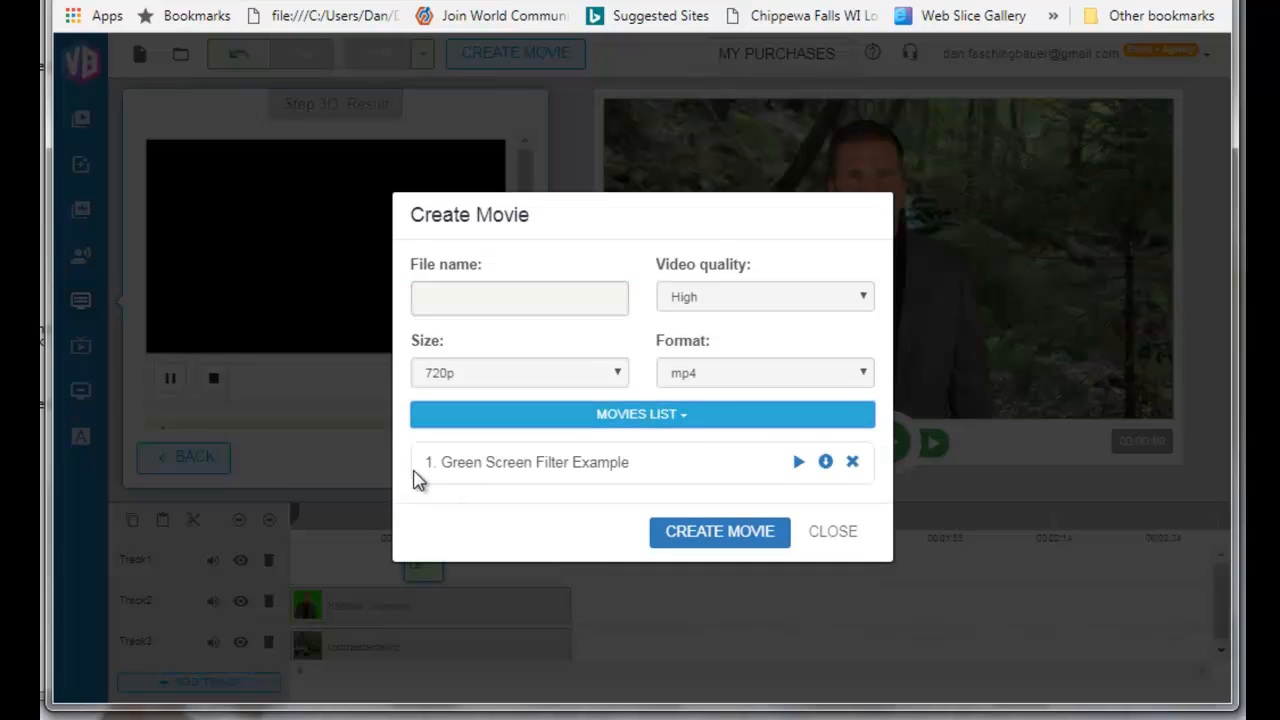
{"action": "mouse_move", "coordinate": [576, 457]}
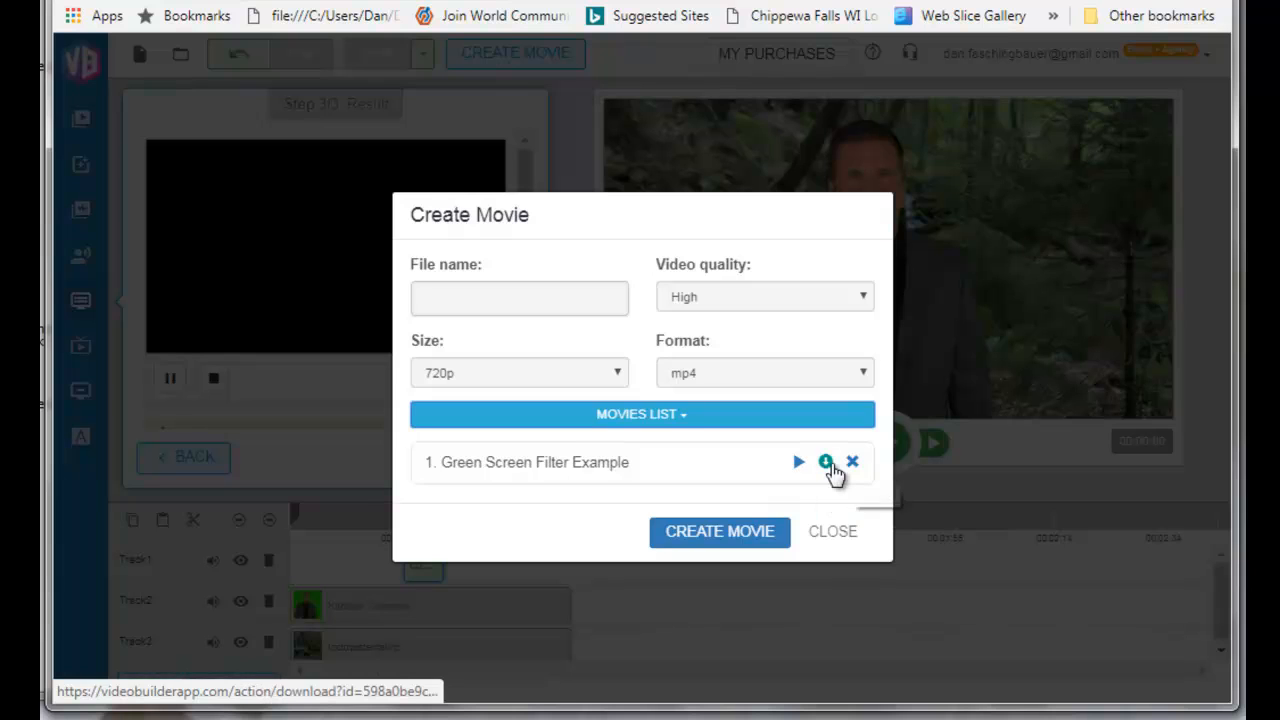
{"action": "left_click", "coordinate": [825, 463]}
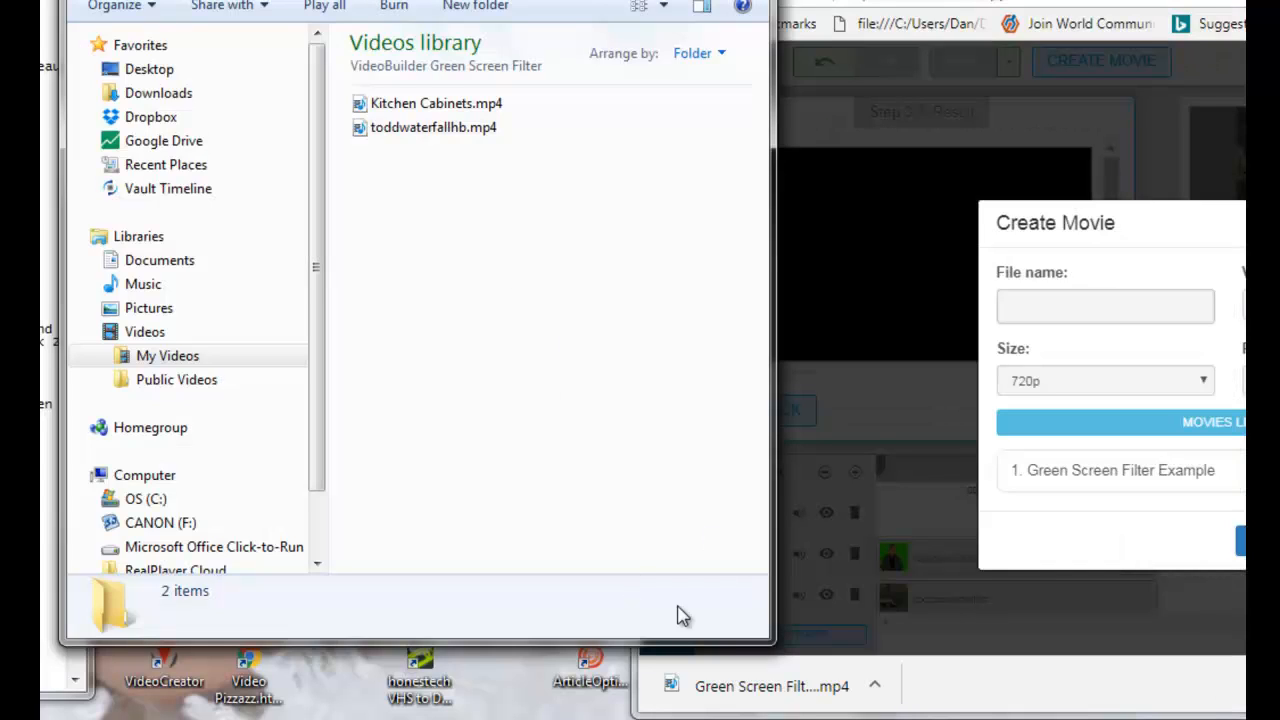
Put the downloaded Green Screen Filter Example.mp4 into the VideoBuilder Green Screen Filter folder in Windows Explorer and open it.
{"action": "left_click_drag", "start_coordinate": [729, 692], "coordinate": [447, 298]}
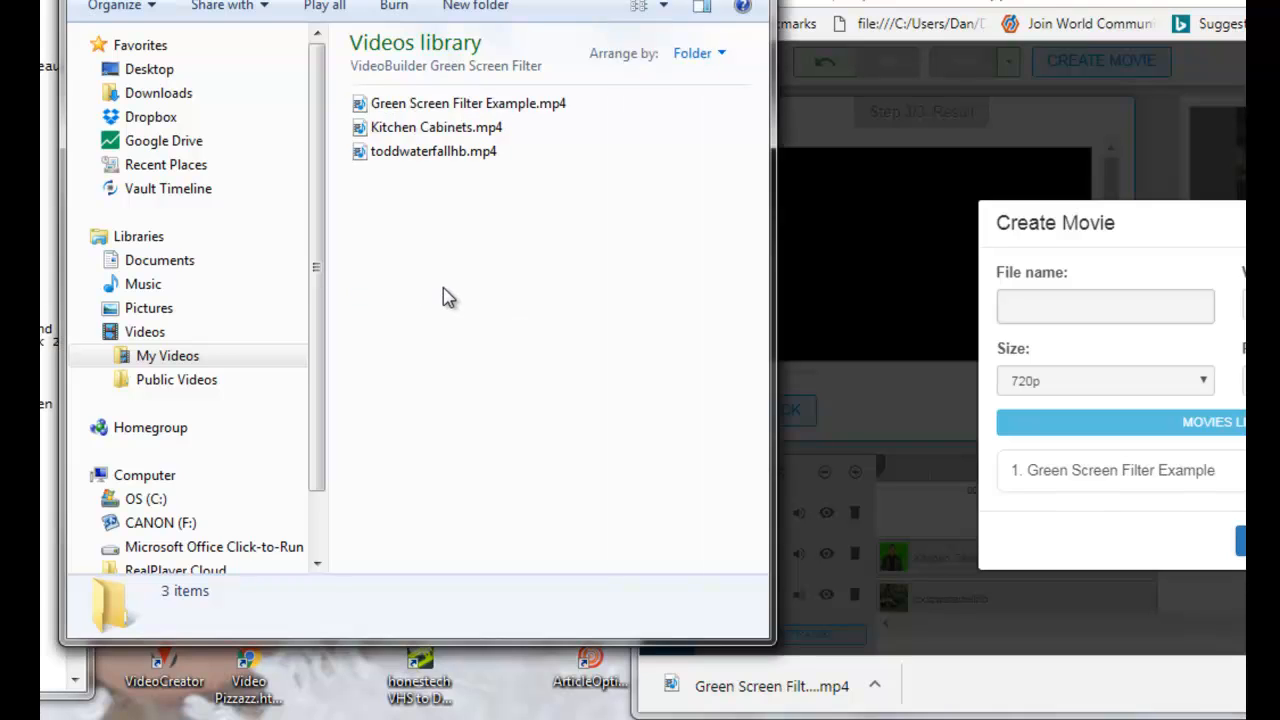
{"action": "left_click", "coordinate": [428, 110]}
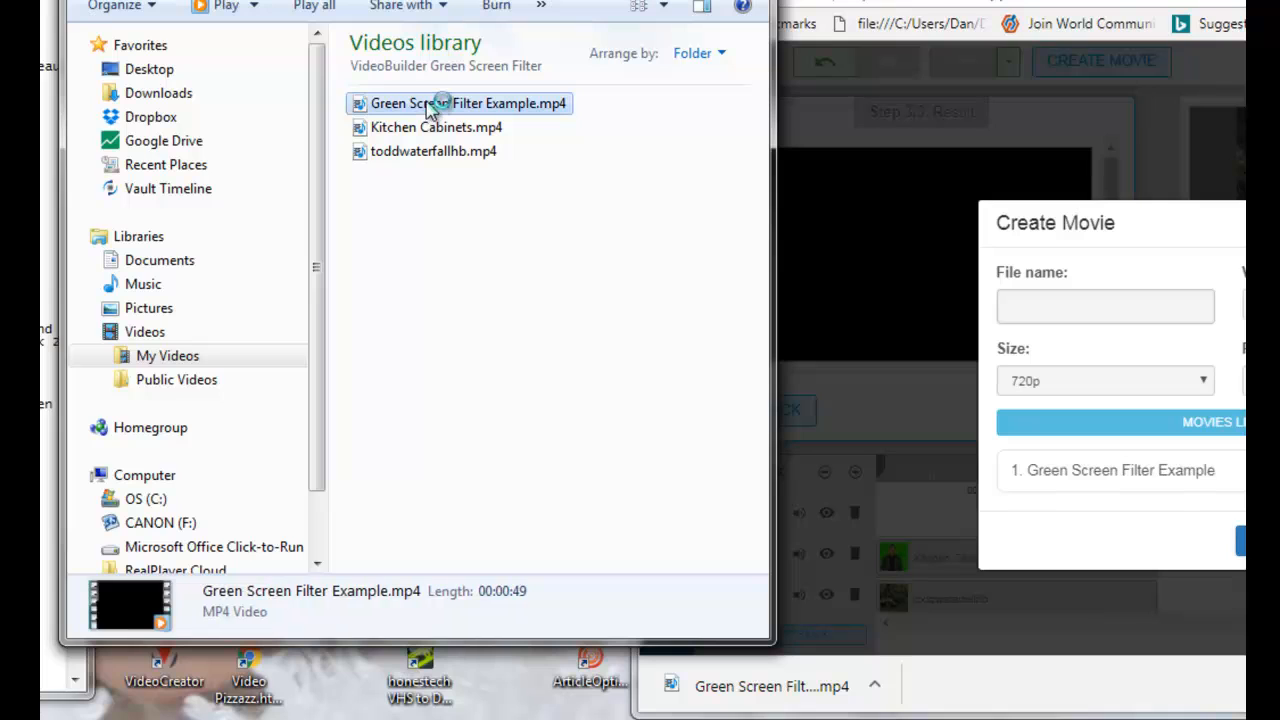